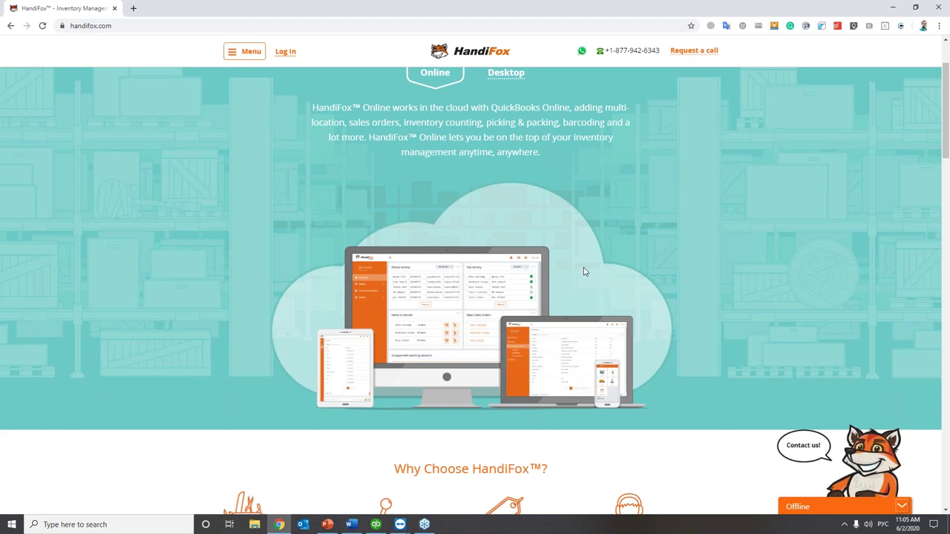
Step: Look through the HandiFox homepage from the Online product overview to the Receive, Count, Ship and Sell functions
scroll(584, 272, down, 2)
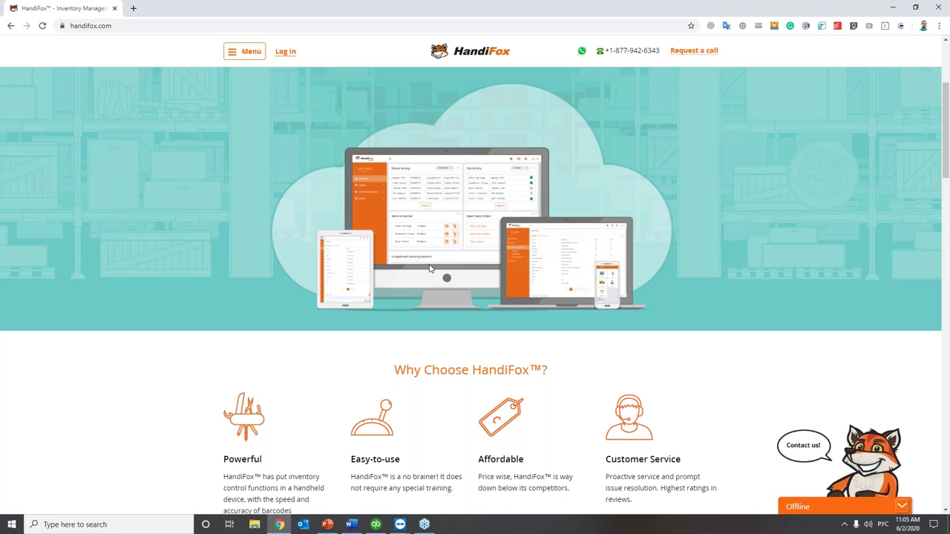
click(351, 524)
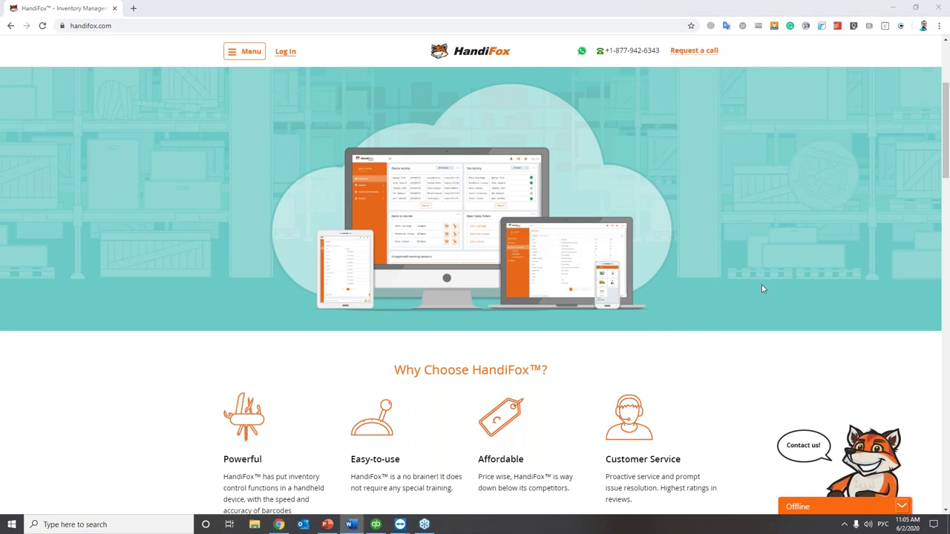
scroll(747, 324, down, 1)
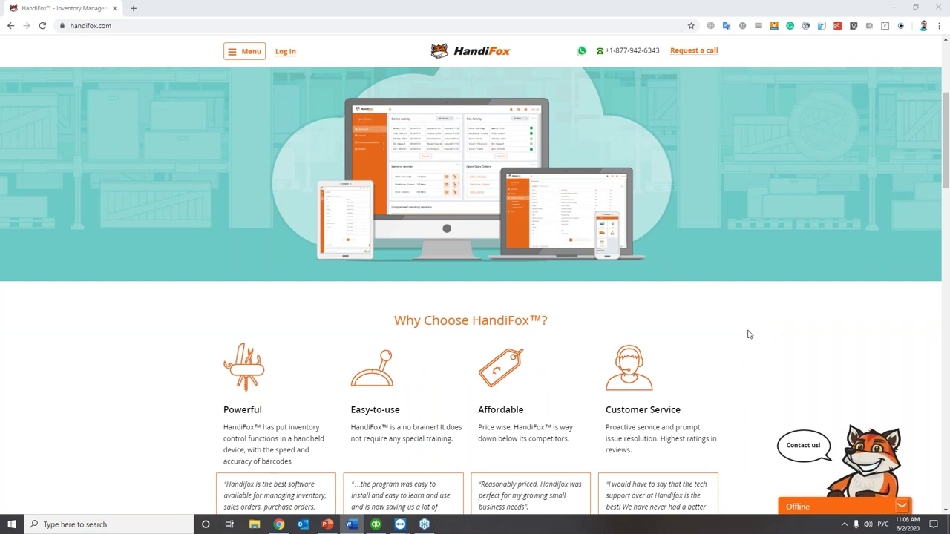
scroll(749, 334, down, 4)
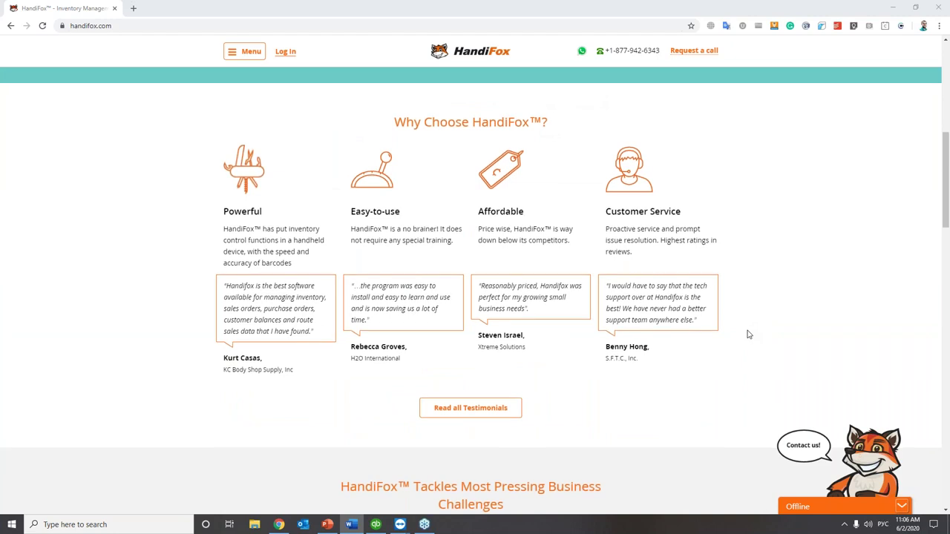
scroll(748, 334, down, 1)
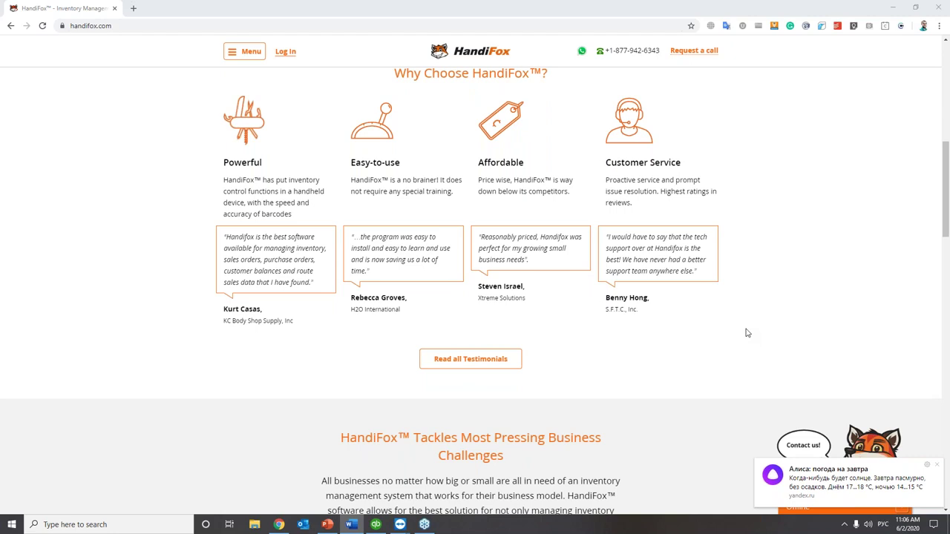
scroll(746, 332, down, 2)
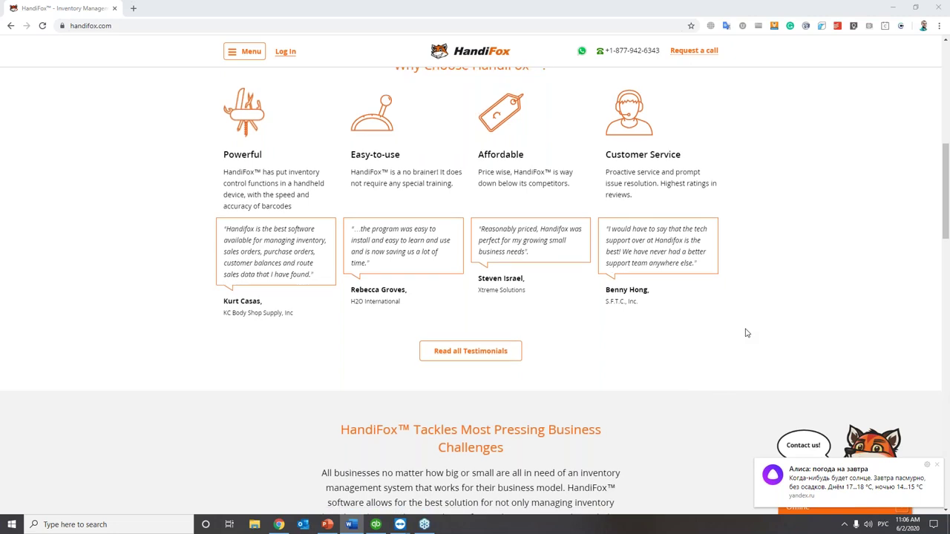
scroll(746, 332, down, 3)
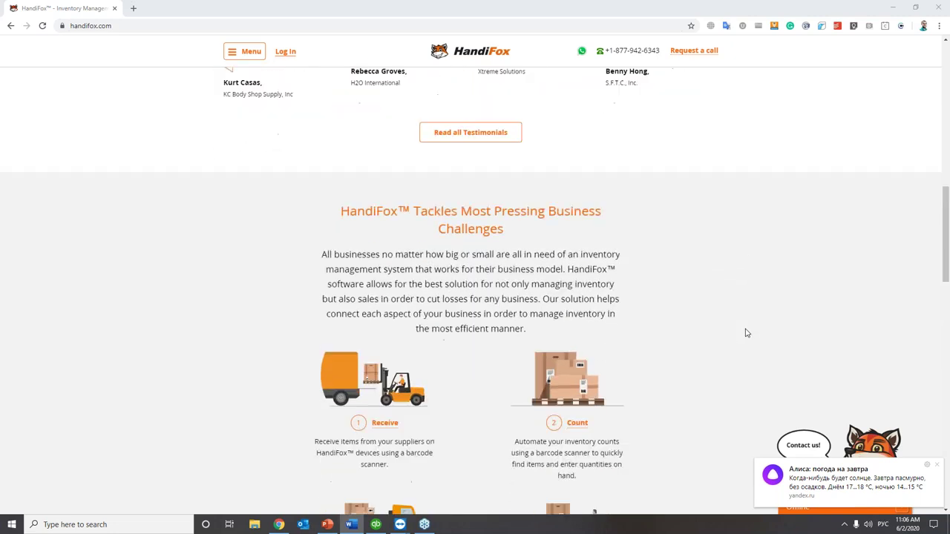
scroll(747, 333, down, 1)
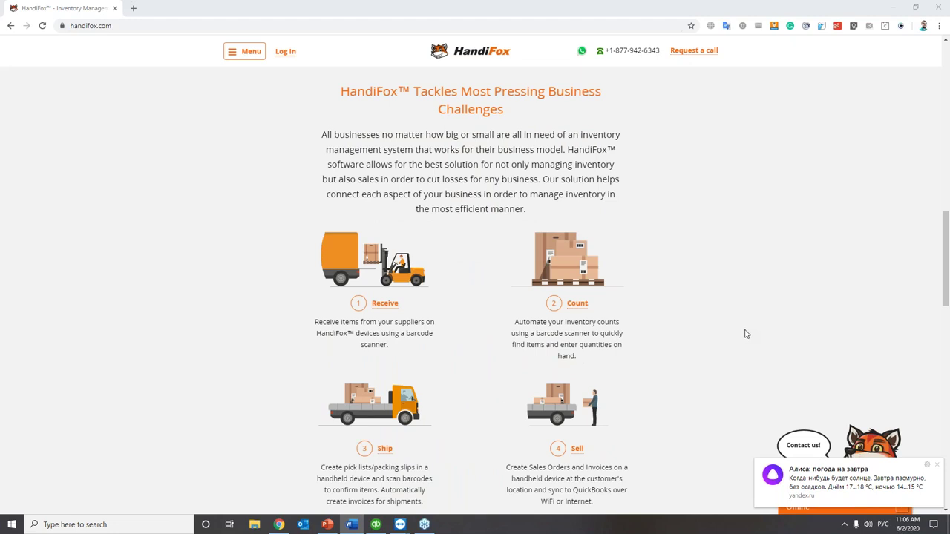
scroll(747, 334, down, 2)
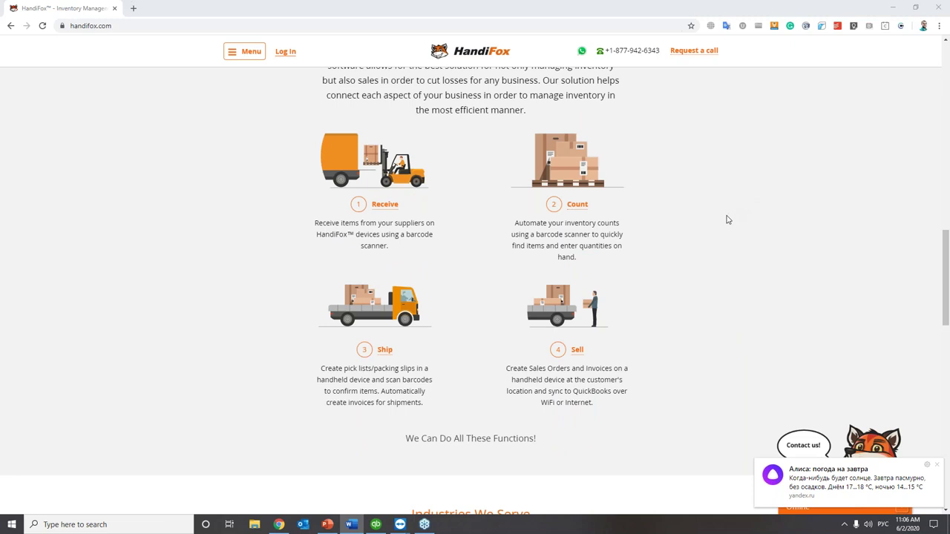
Step: Switch from the browser to QuickBooks and bring up the TeamViewer window mirroring the Samsung phone beside it
click(894, 7)
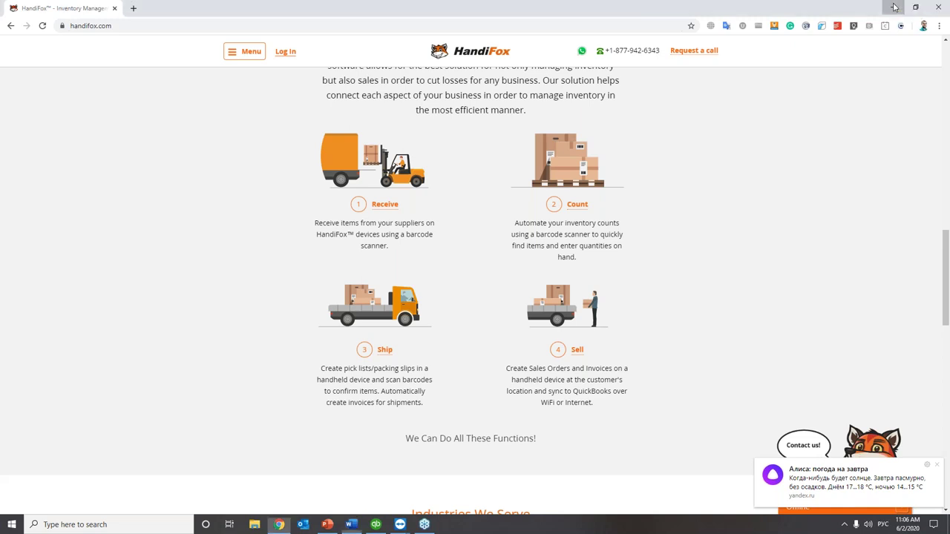
click(894, 7)
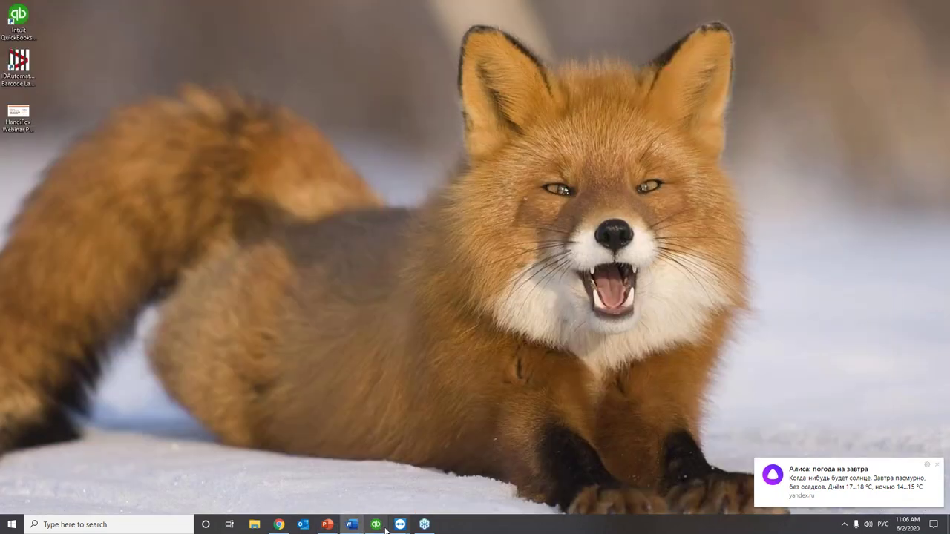
click(375, 524)
mouse_move(404, 529)
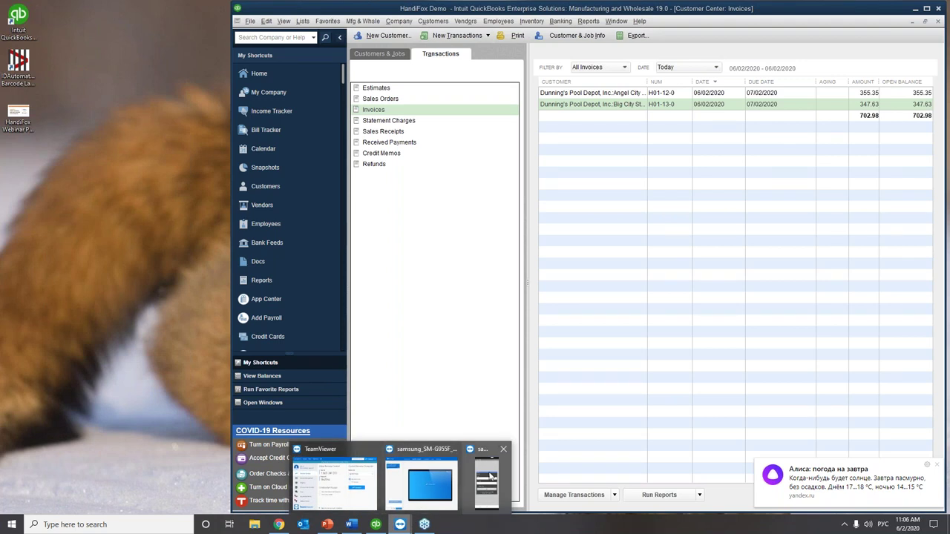
click(490, 475)
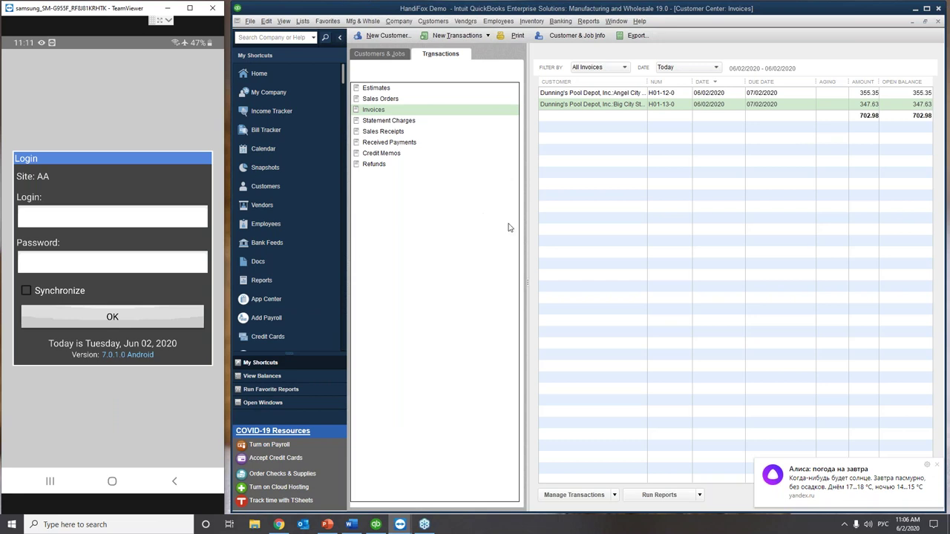
Step: Close the open Customer Center and Vendor Center windows in QuickBooks
click(938, 20)
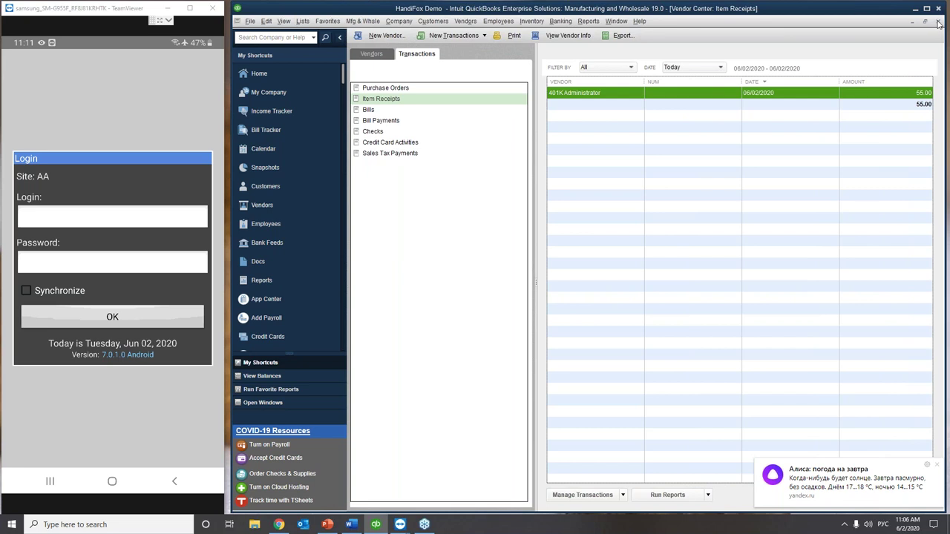
click(938, 20)
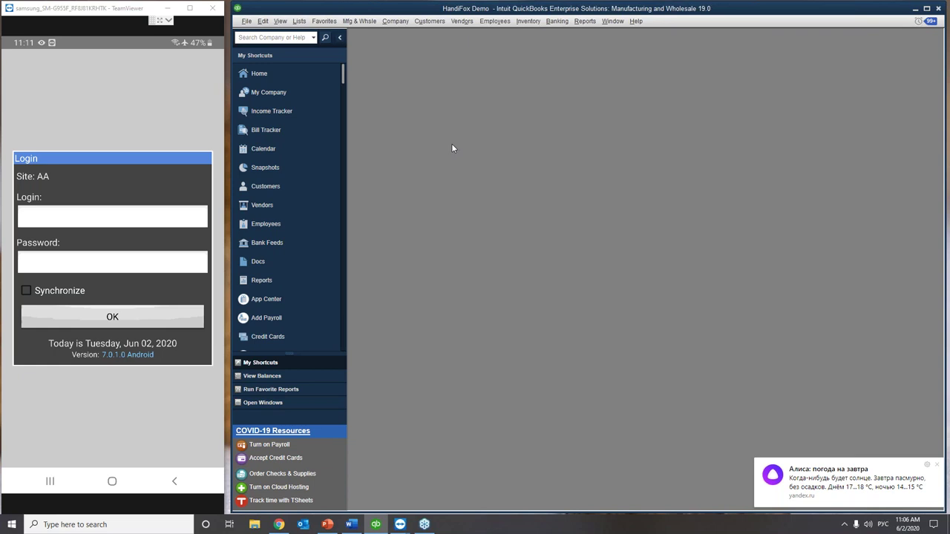
Step: Examine the list of HandiFox add-on commands available inside QuickBooks and dismiss the desktop weather notification
click(247, 20)
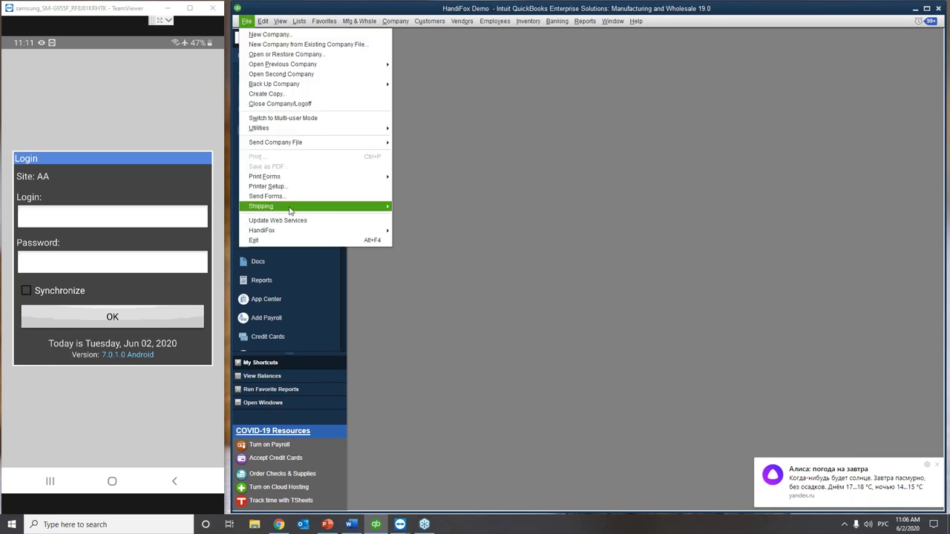
mouse_move(295, 231)
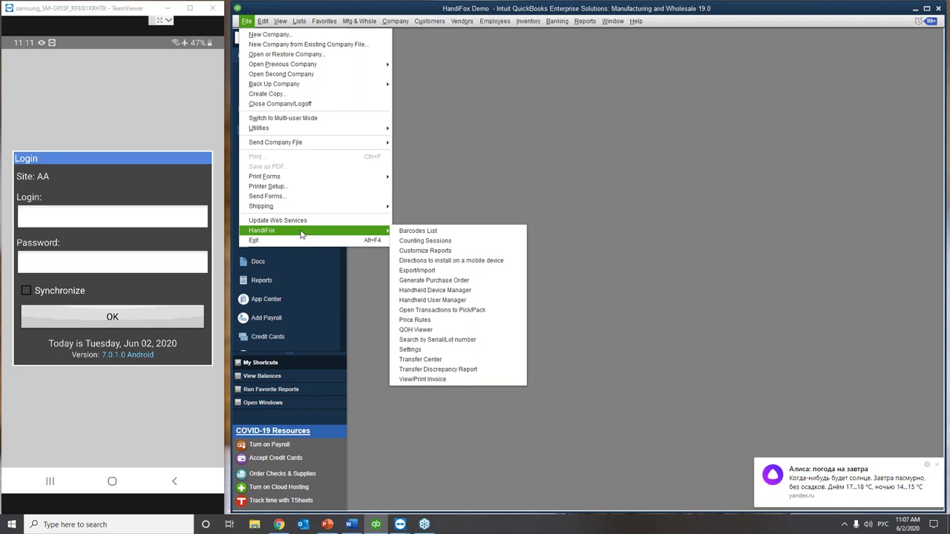
click(516, 181)
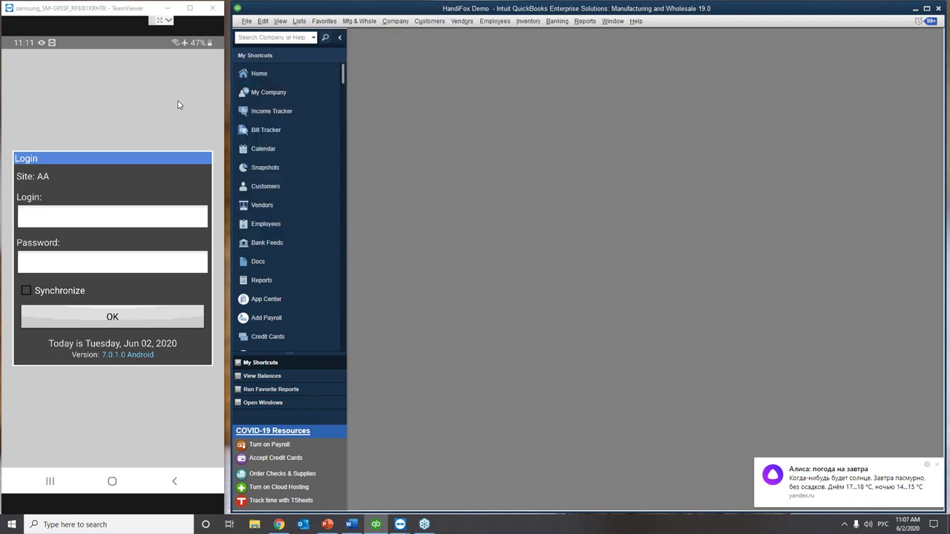
click(159, 100)
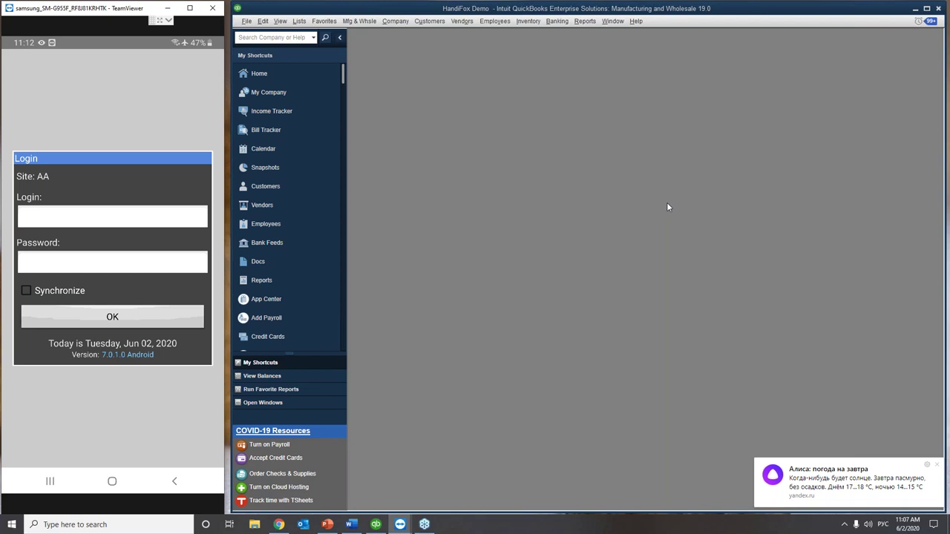
click(937, 465)
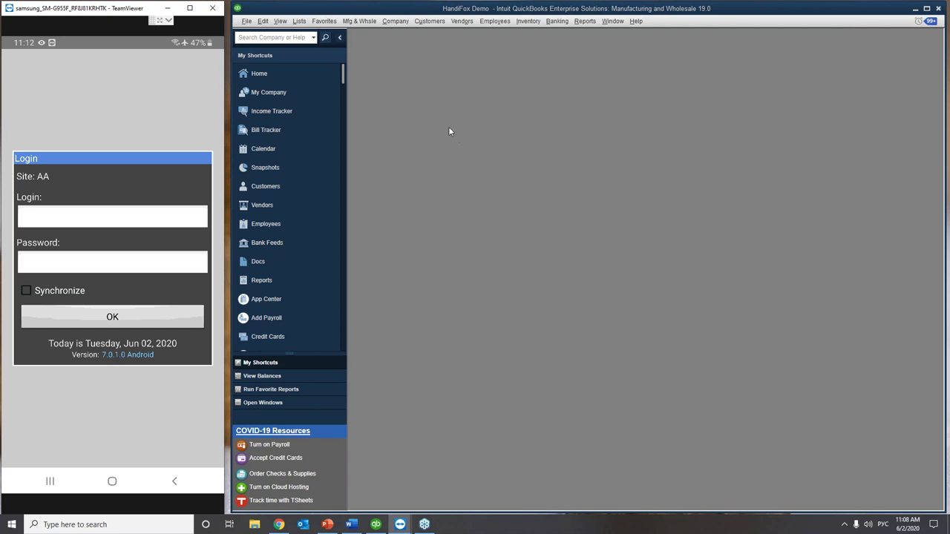
Step: Start a new purchase order from the Vendor Center's purchase order transactions and maximize its form
click(463, 22)
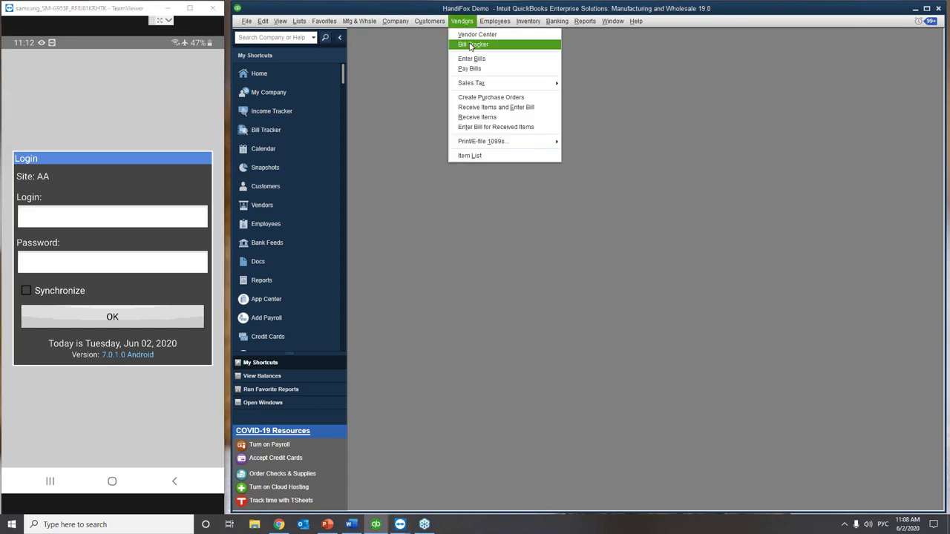
click(471, 38)
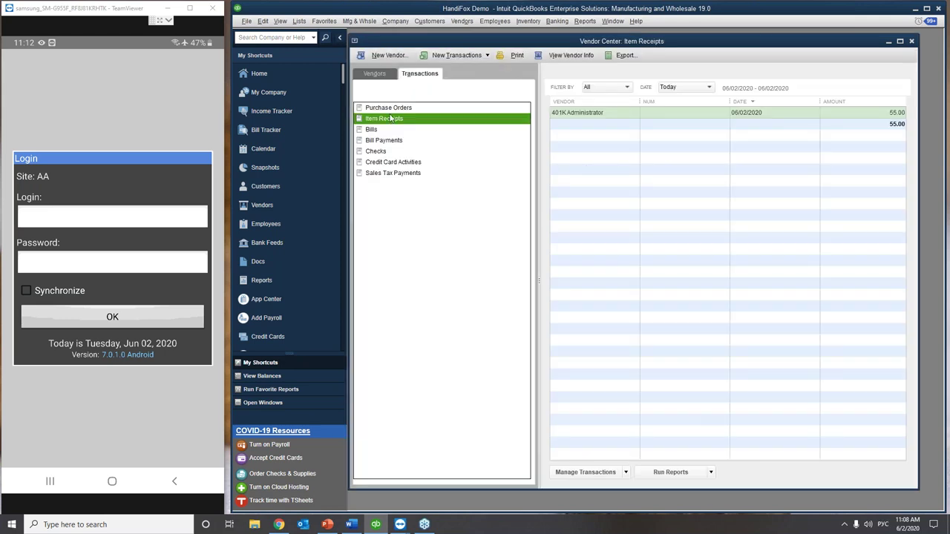
click(388, 110)
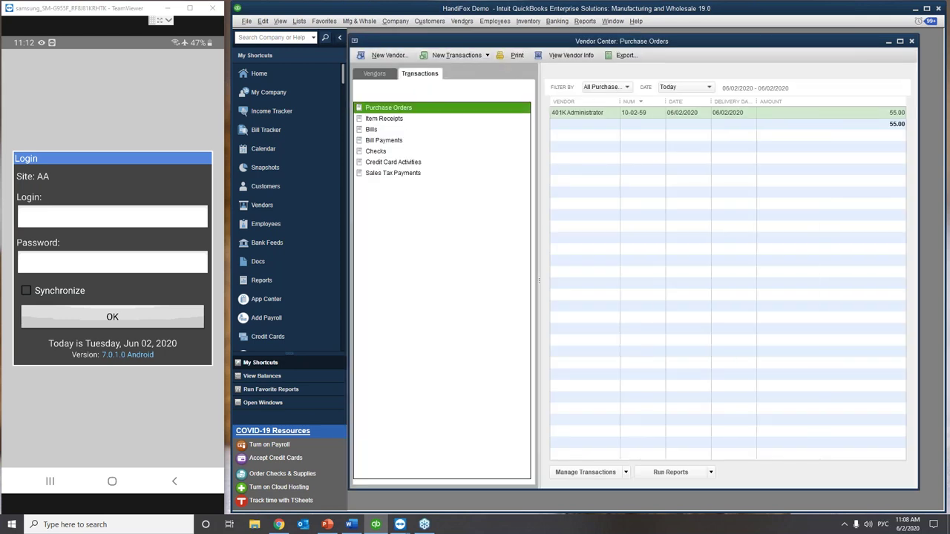
click(457, 55)
click(461, 94)
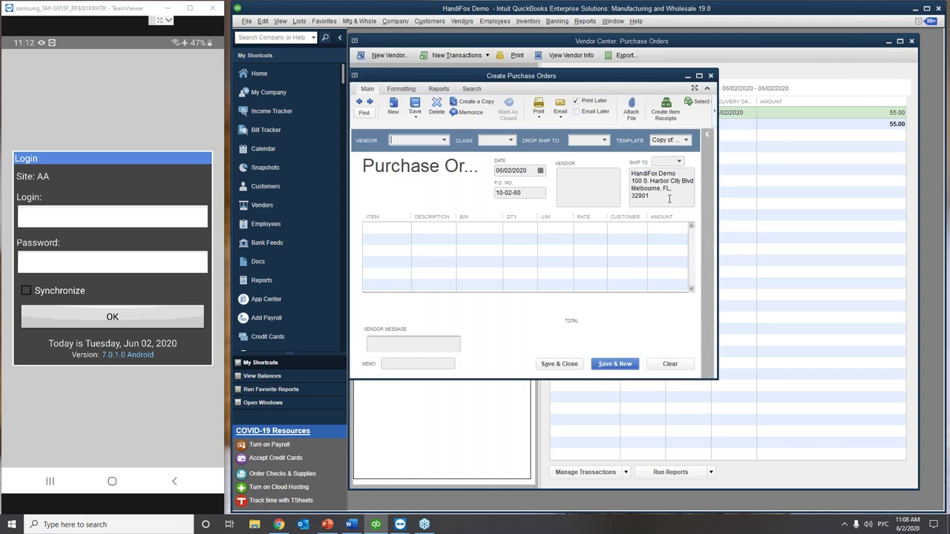
click(698, 77)
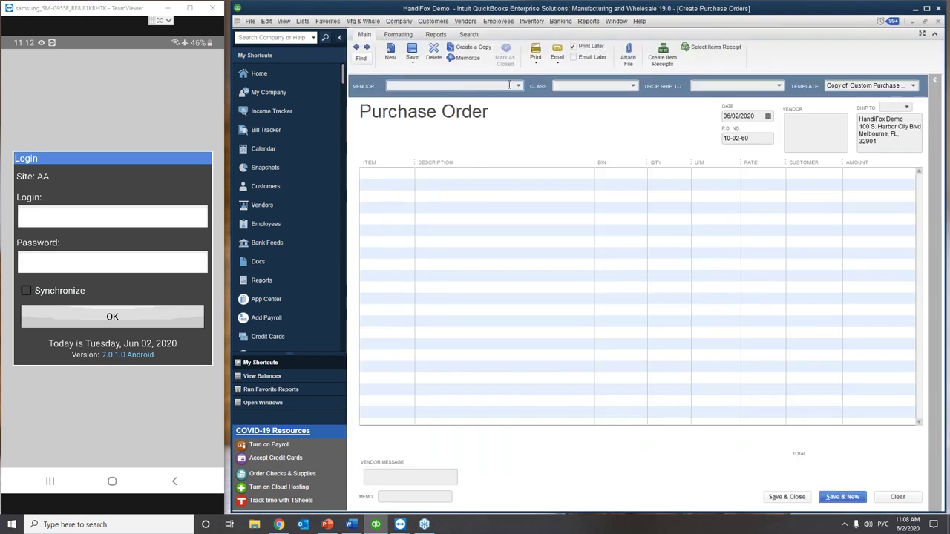
Step: Choose 401K Administrator as the purchase order's vendor and add items 8001 and 8002 as line items
click(518, 86)
click(462, 123)
click(386, 178)
click(374, 324)
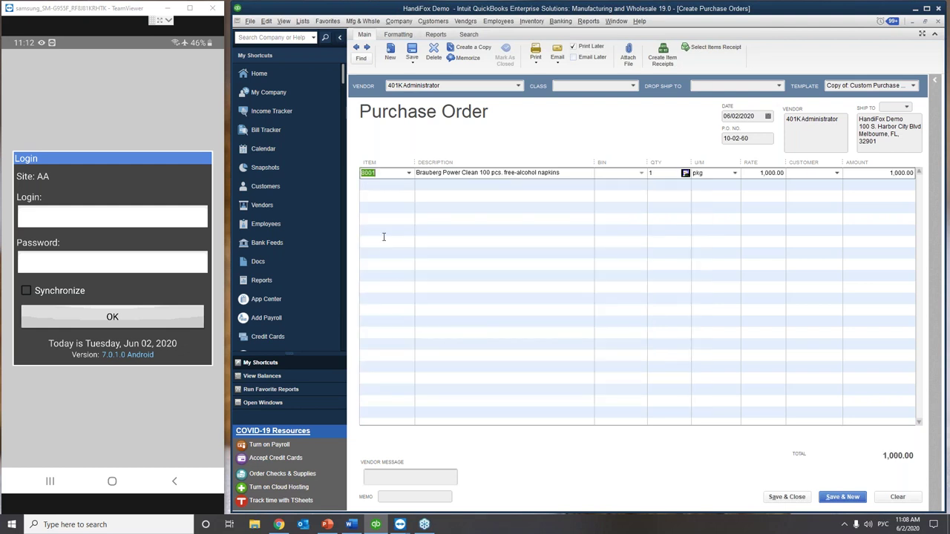
click(408, 185)
click(390, 347)
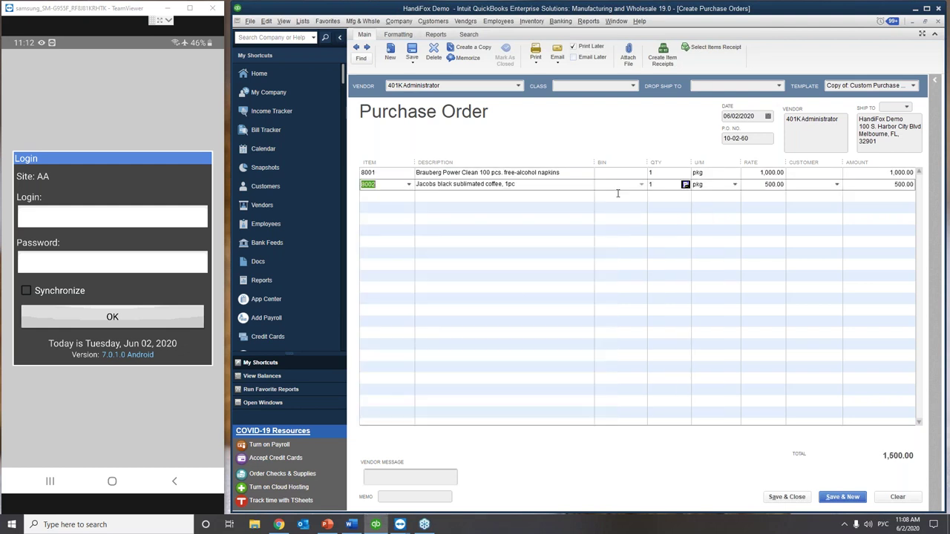
Step: Set the quantity of item 8001, the Brauberg napkins, to 3 ea on the purchase order
click(656, 173)
double_click(656, 173)
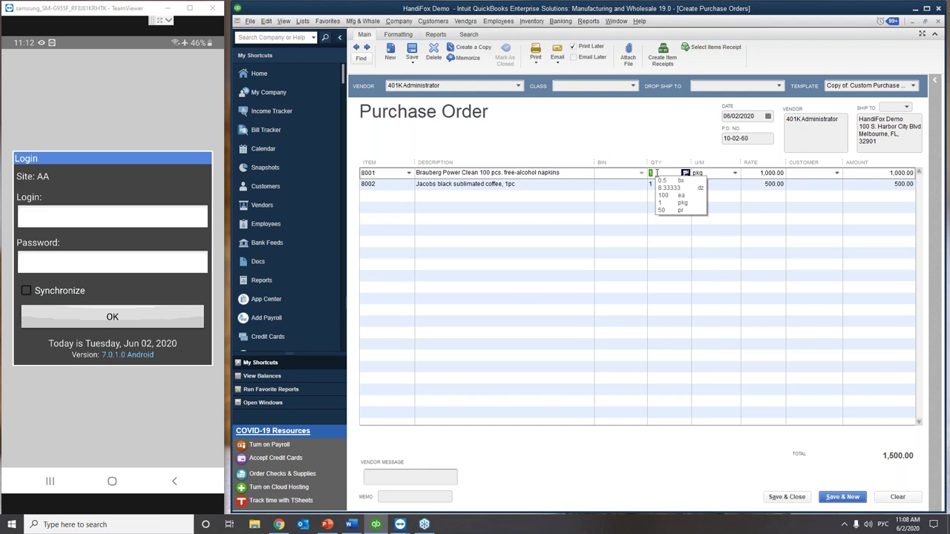
text(4 ea)
click(668, 208)
double_click(652, 173)
text(3ea)
key(Tab)
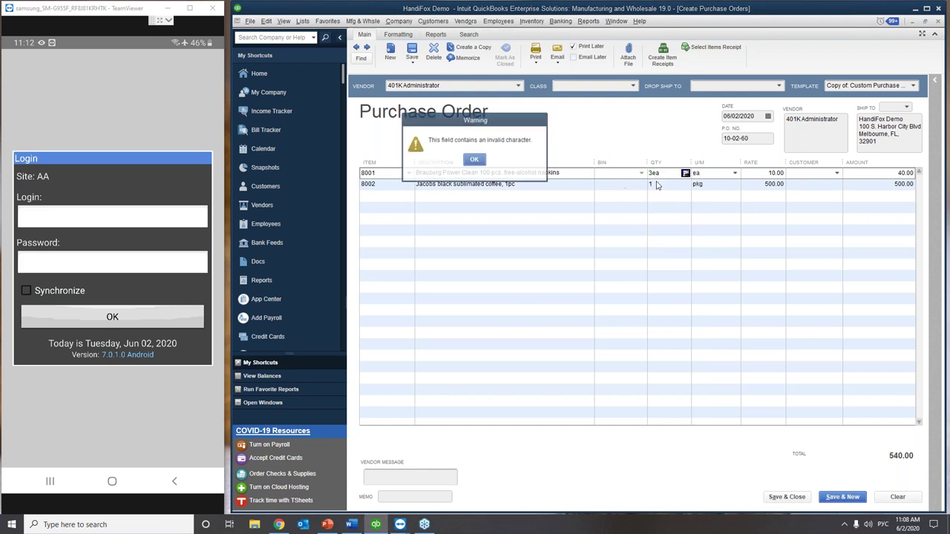
click(475, 159)
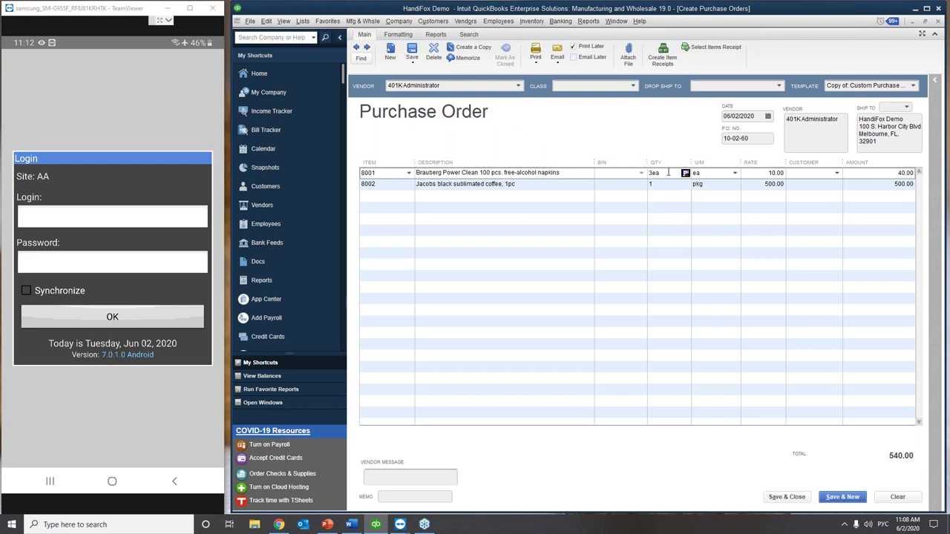
key(BackSpace)
key(BackSpace)
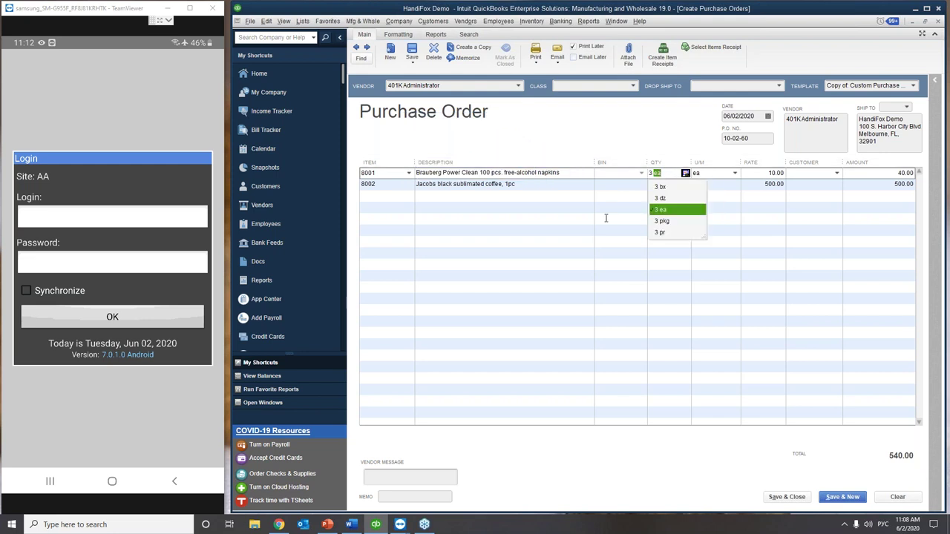
key(Return)
Step: Set the quantity of item 8002, the Jacobs coffee, to 4 ea and save and close the purchase order
double_click(651, 184)
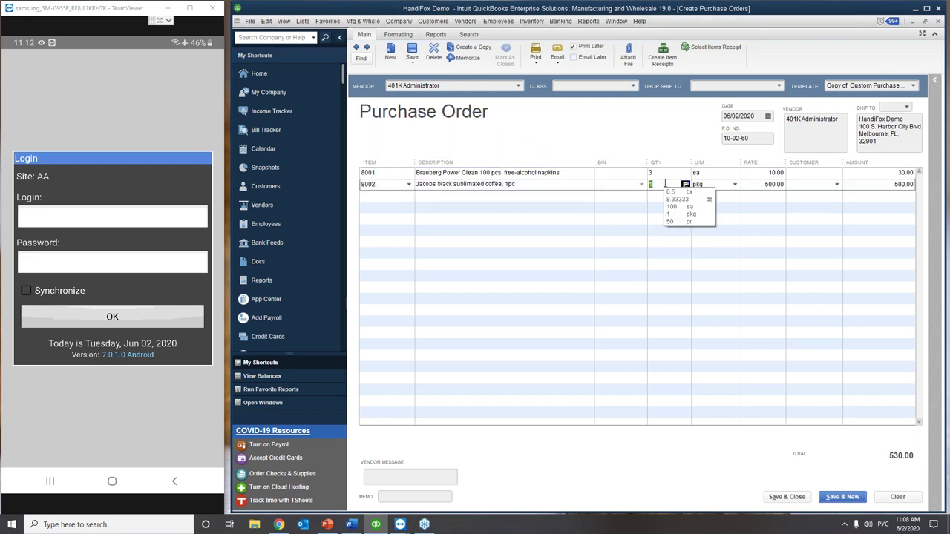
text(5)
key(BackSpace)
text(4 ea)
click(661, 220)
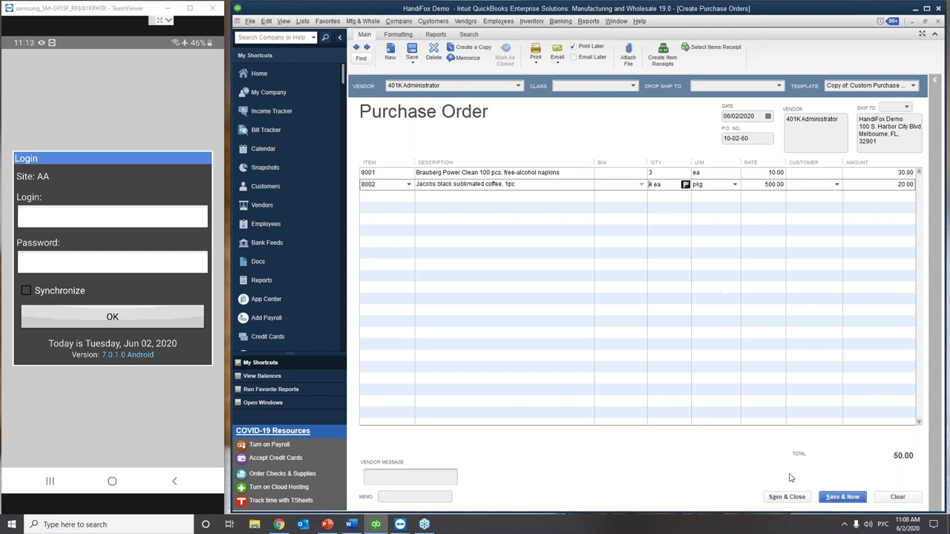
click(786, 496)
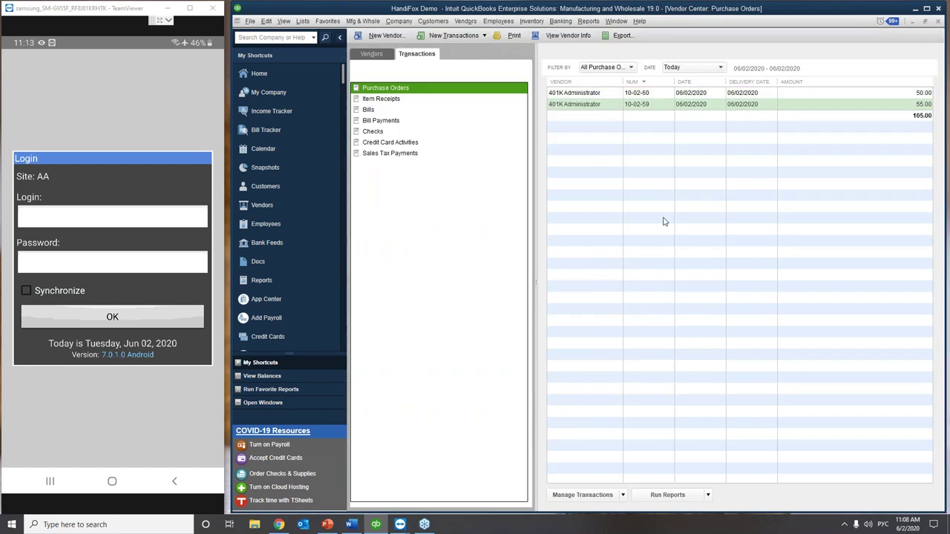
click(623, 94)
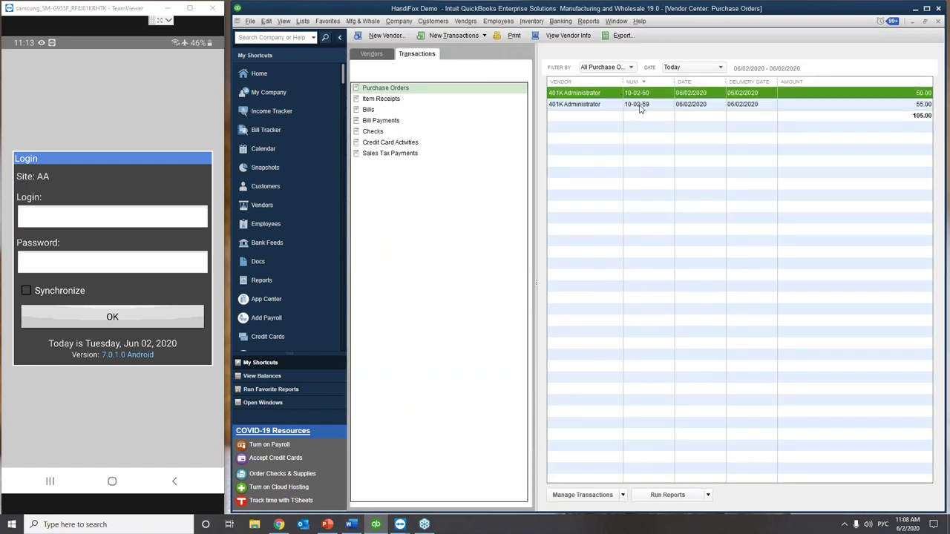
Step: Log in to HandiFox on the mirrored mobile device by entering the user login and account password
click(640, 106)
click(637, 97)
click(129, 207)
text(a)
click(128, 196)
text(a)
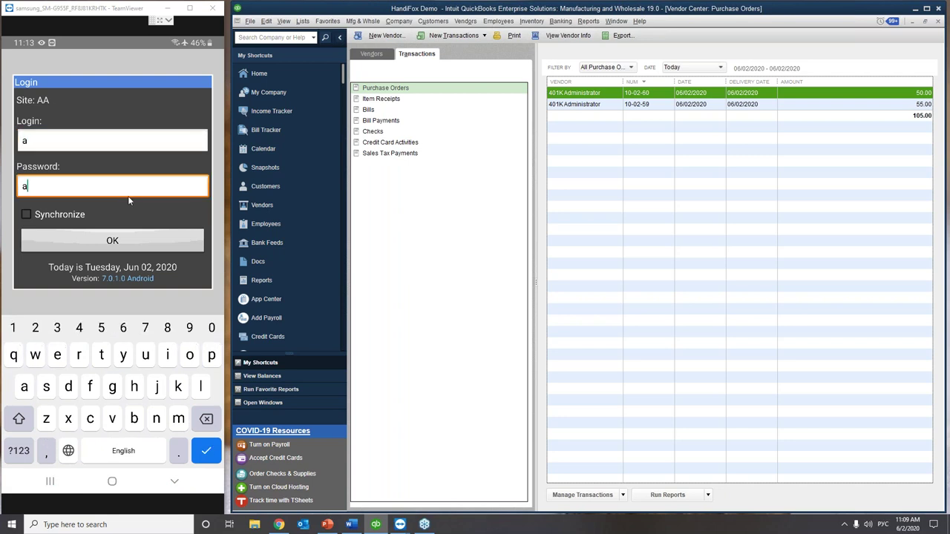
key(Return)
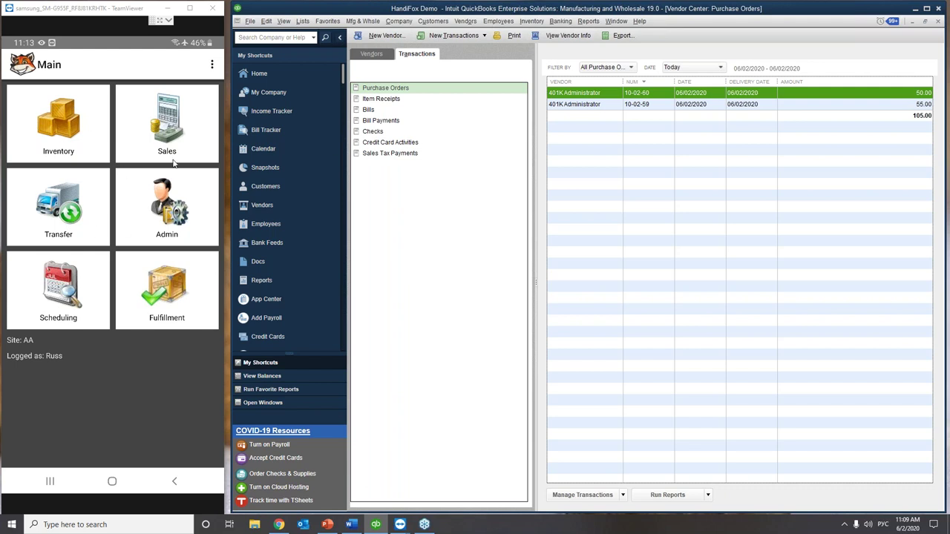
Step: Open the mobile P.O. Center from Inventory and start receiving the 401K Administrator purchase order dated 6/2/20
click(63, 132)
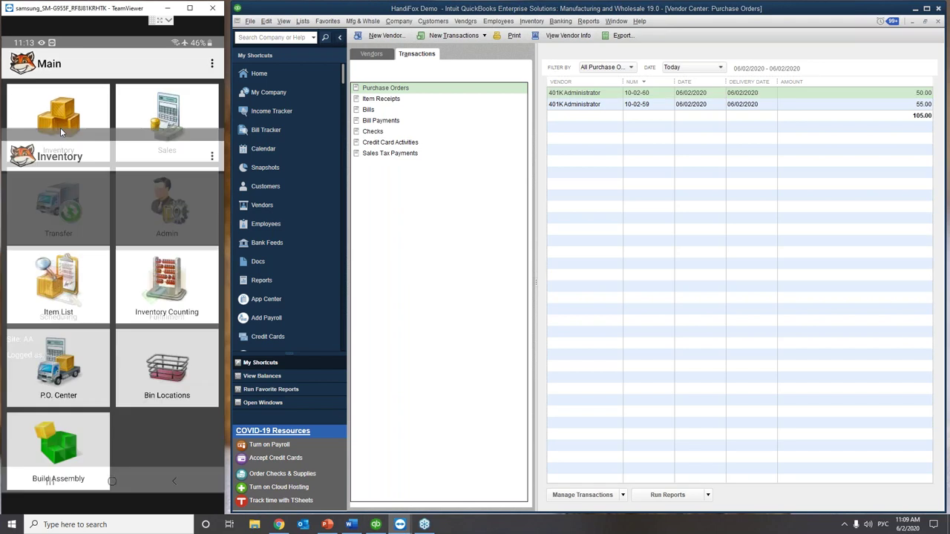
click(69, 282)
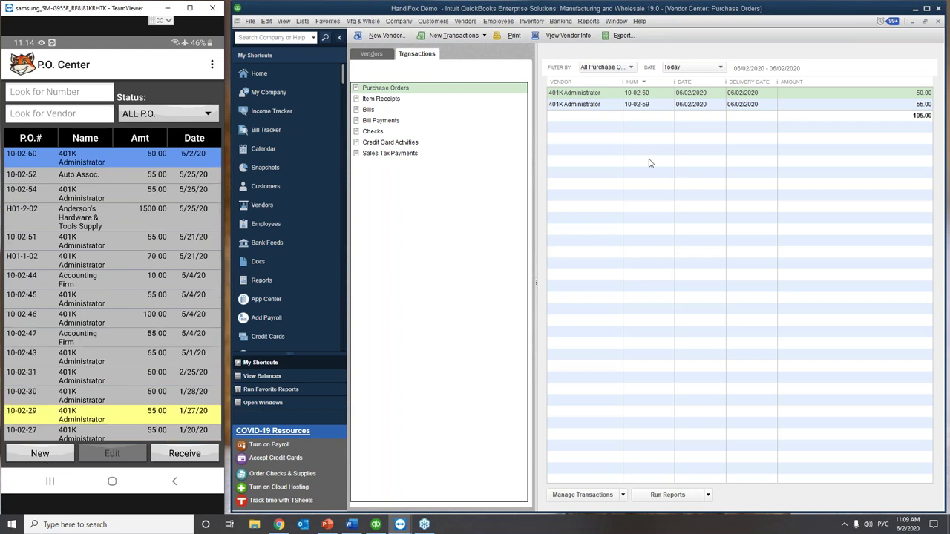
click(182, 455)
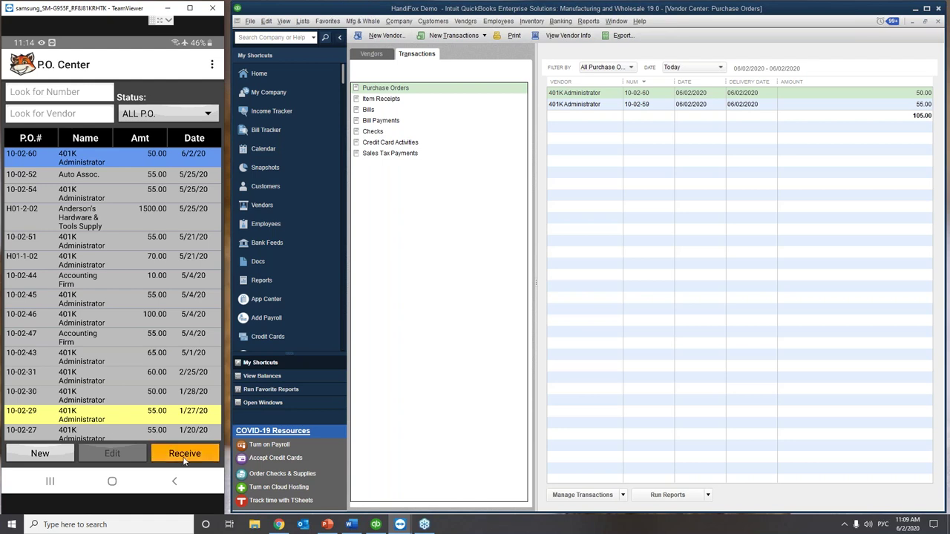
click(69, 306)
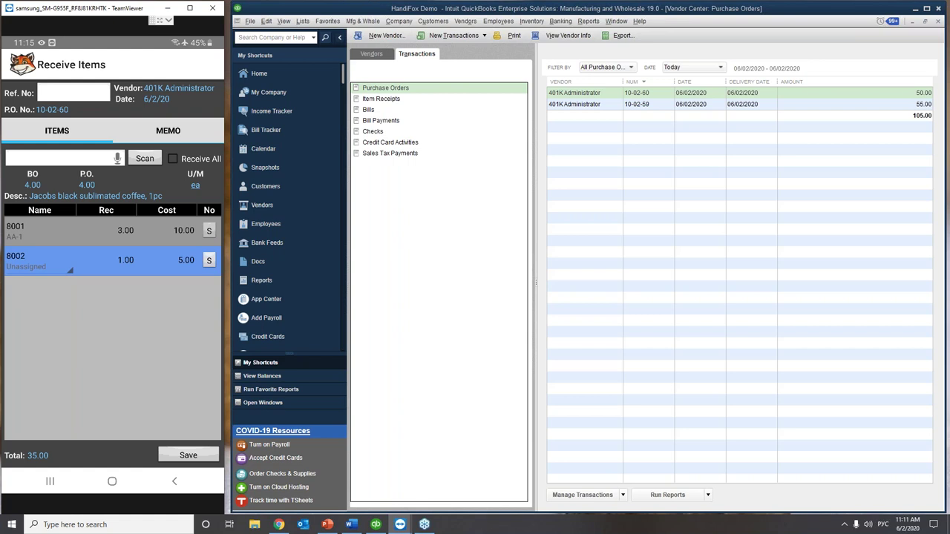
Step: Set the received quantity of item 8002, the Jacobs coffee, to 4 on the mobile receipt
click(125, 260)
text(4)
key(Return)
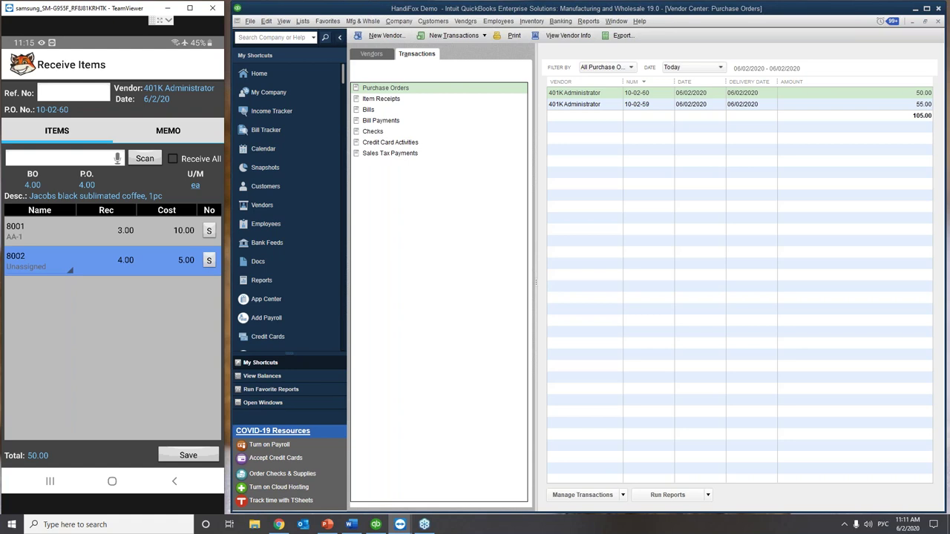
Step: Show all bins for item 8002, assign it to bin AA-02 and save the mobile receipt
click(30, 267)
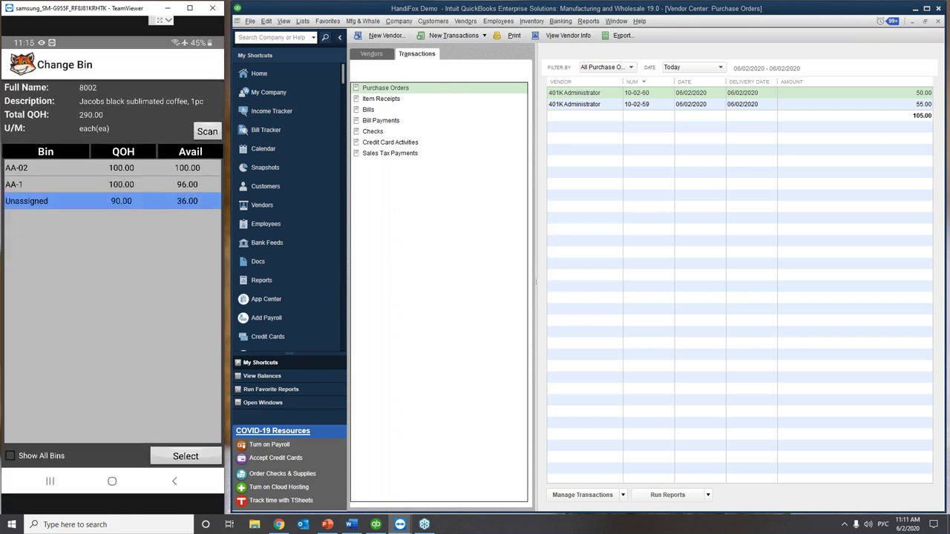
click(10, 456)
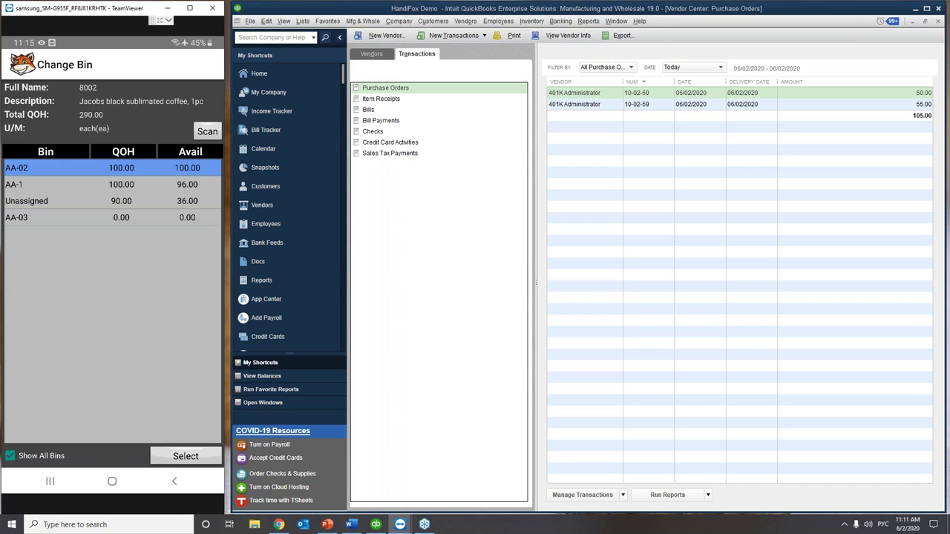
click(186, 455)
click(187, 455)
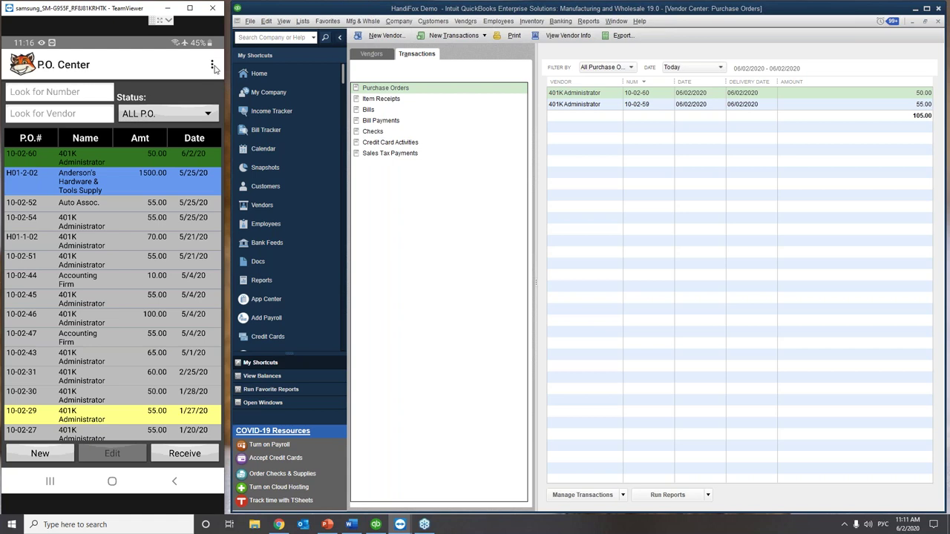
Step: Synchronize the mobile device to transfer the saved receipt to QuickBooks
click(395, 54)
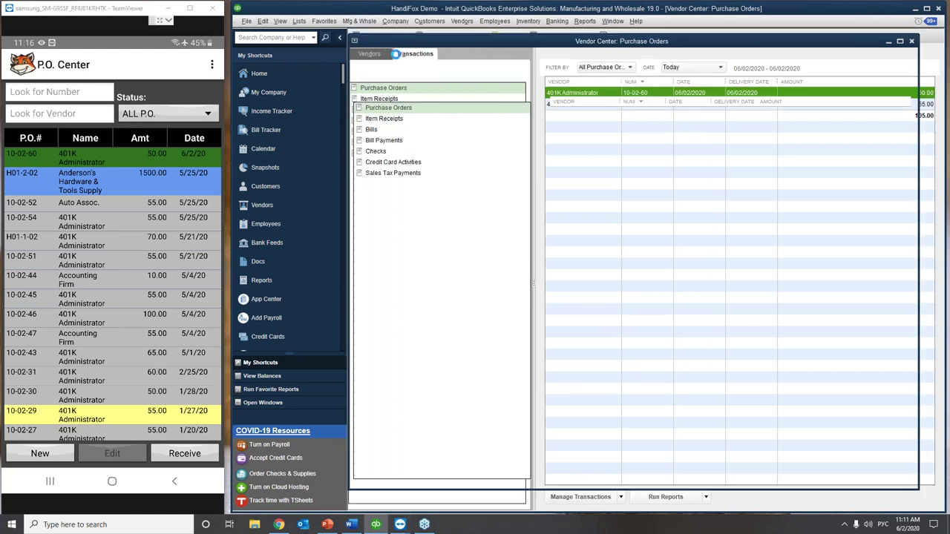
click(212, 67)
click(134, 247)
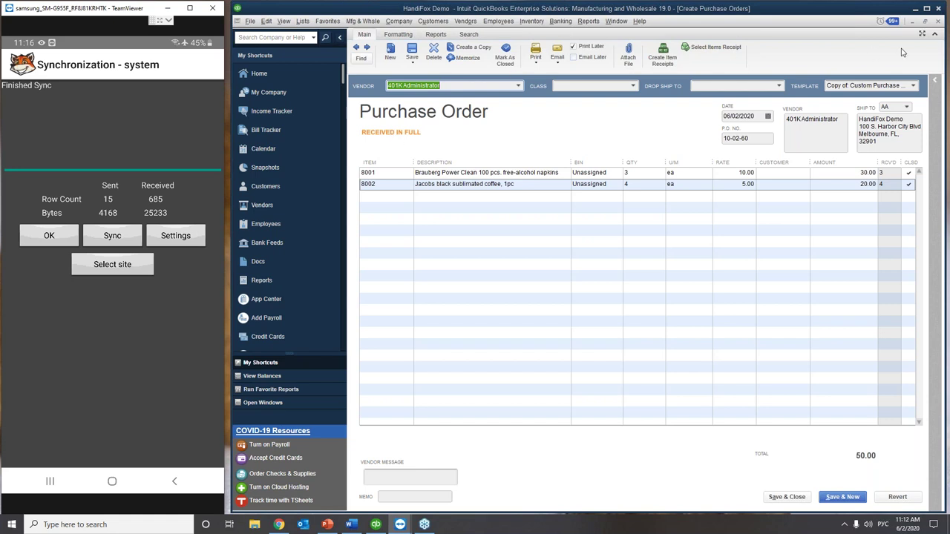
Step: Close the purchase order, inspect the first 401K Administrator receipt among the Vendor Center's item receipts, and close it
click(937, 23)
click(937, 23)
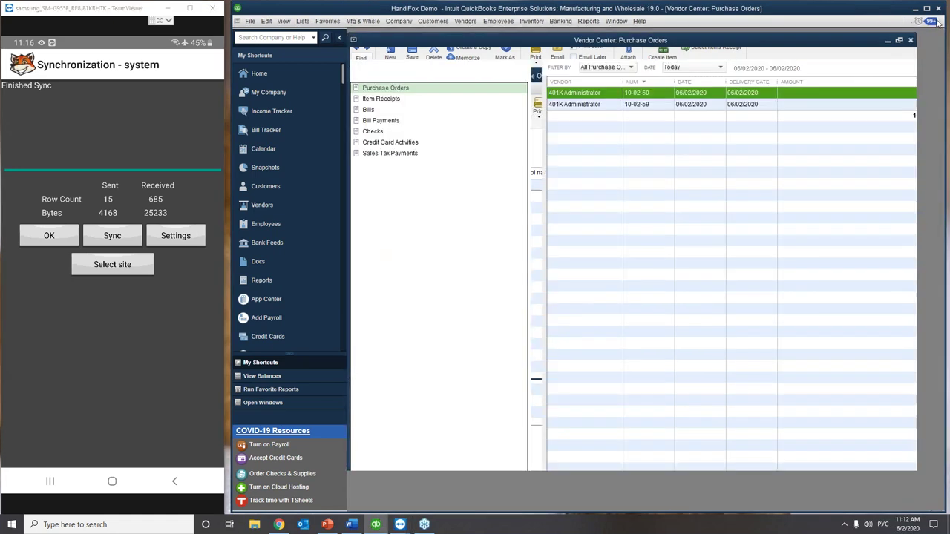
click(381, 99)
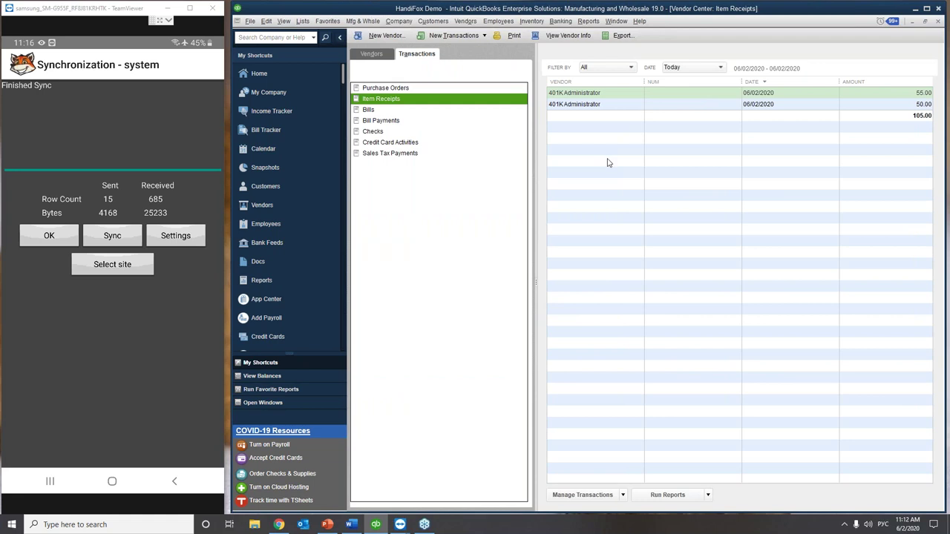
double_click(620, 95)
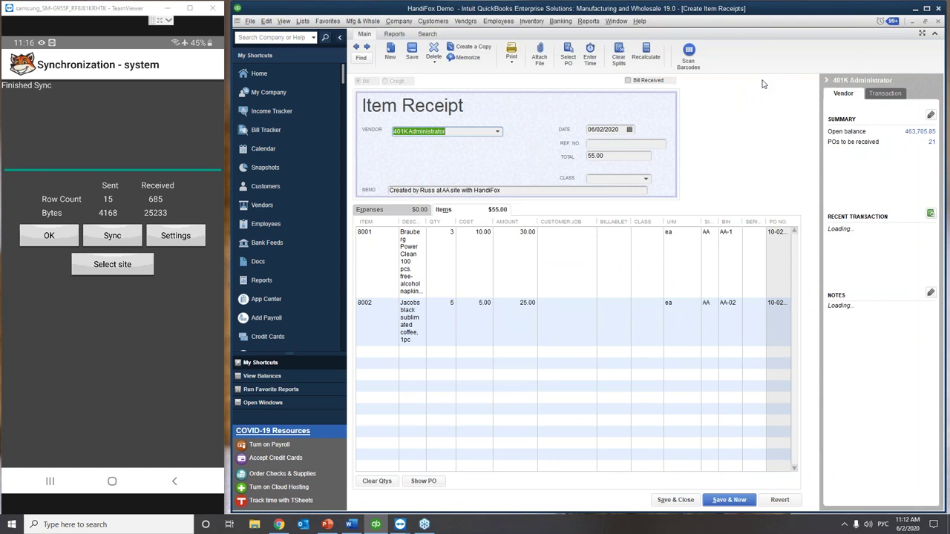
click(938, 22)
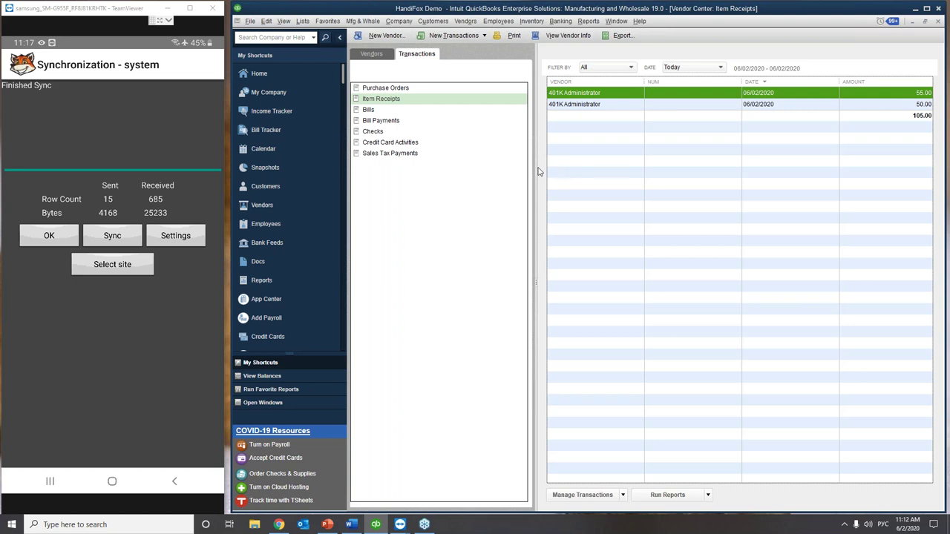
key(alt+Tab)
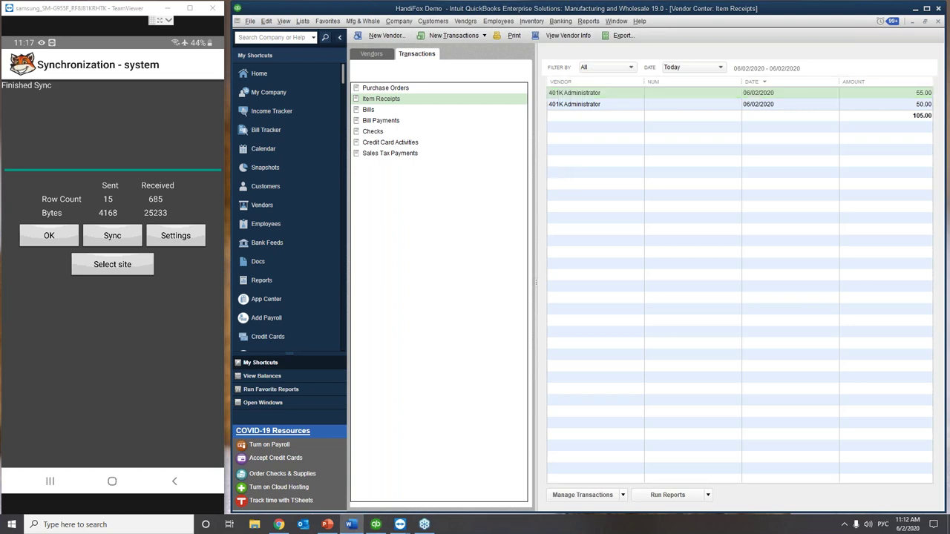
click(464, 282)
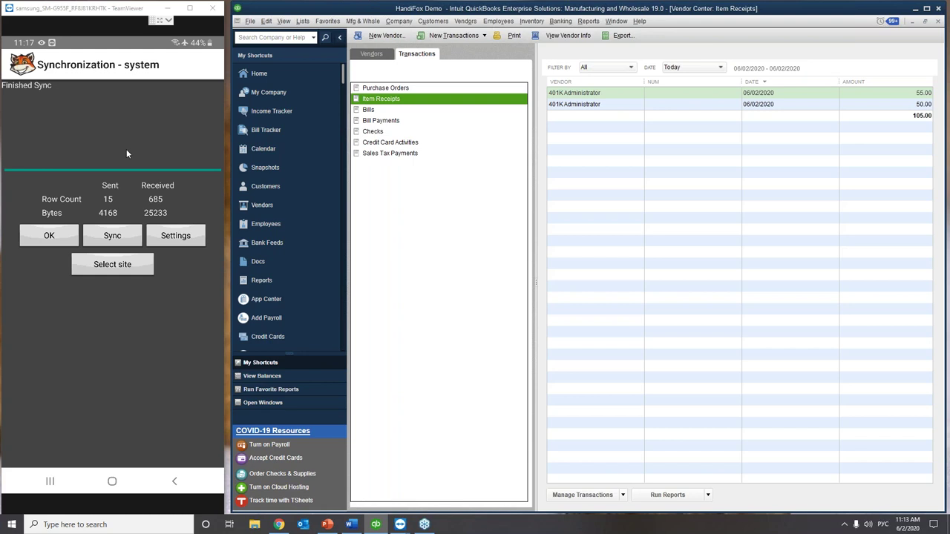
Step: Start a new sales order from the Customer Center's sales orders for Dunning's Pool Depot's Angel City Store #112 job
click(434, 21)
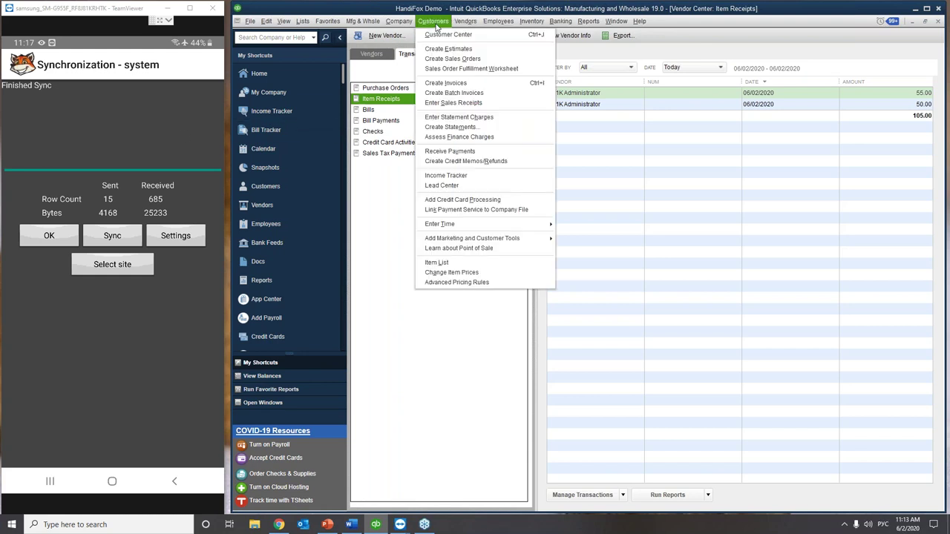
key(Escape)
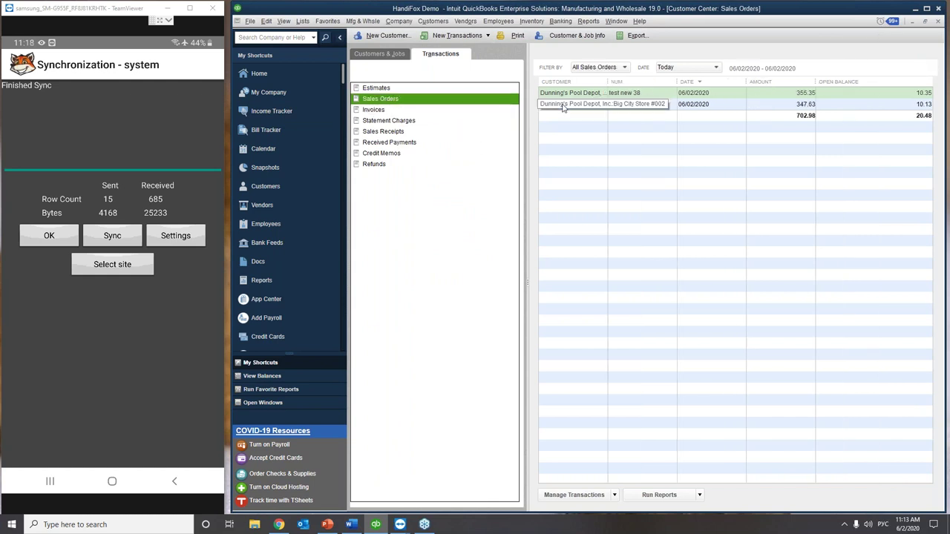
click(457, 36)
click(456, 63)
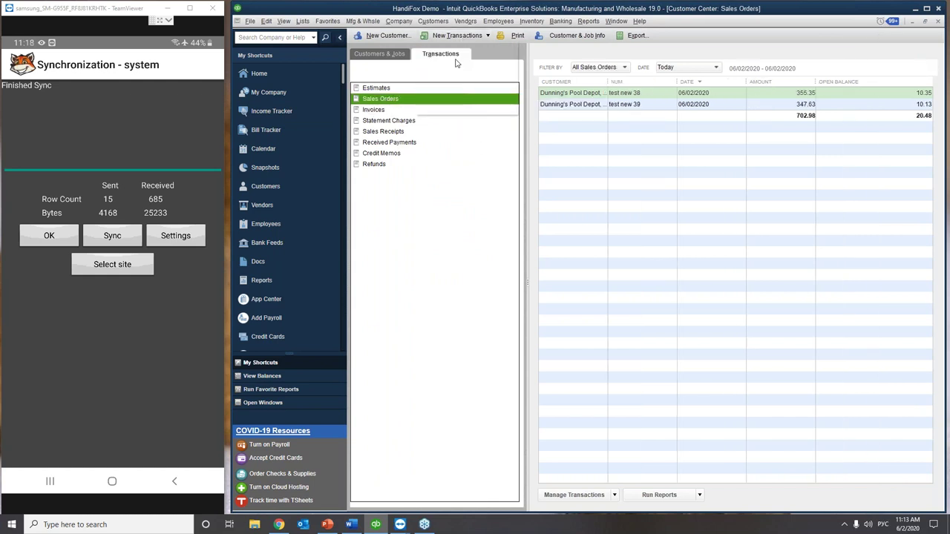
click(521, 87)
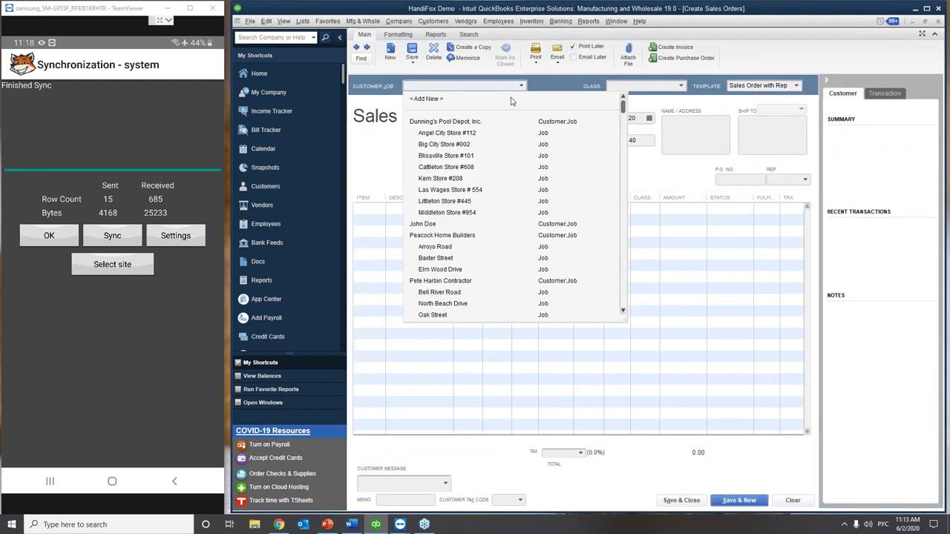
click(450, 134)
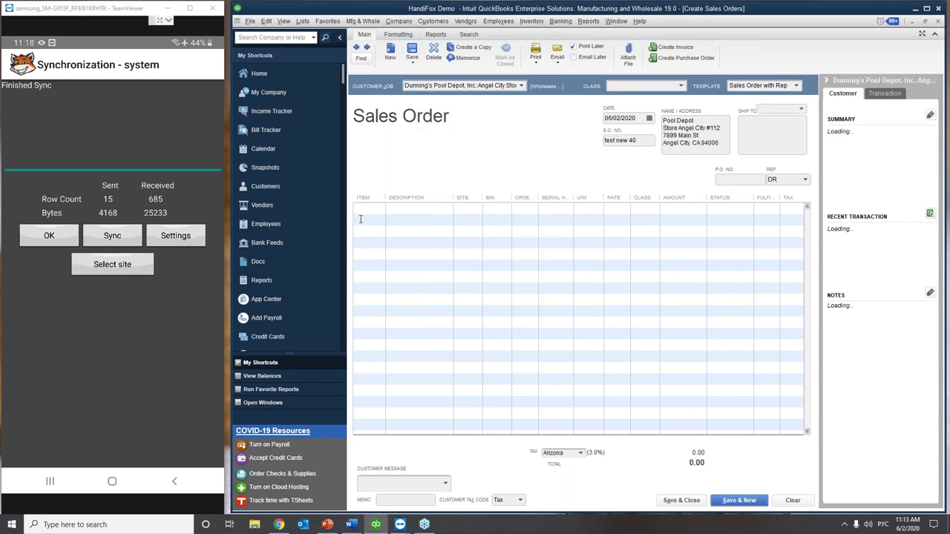
Step: Add items 8001 and 8002 as line items on the sales order
click(360, 219)
click(380, 210)
click(376, 444)
click(382, 239)
click(379, 235)
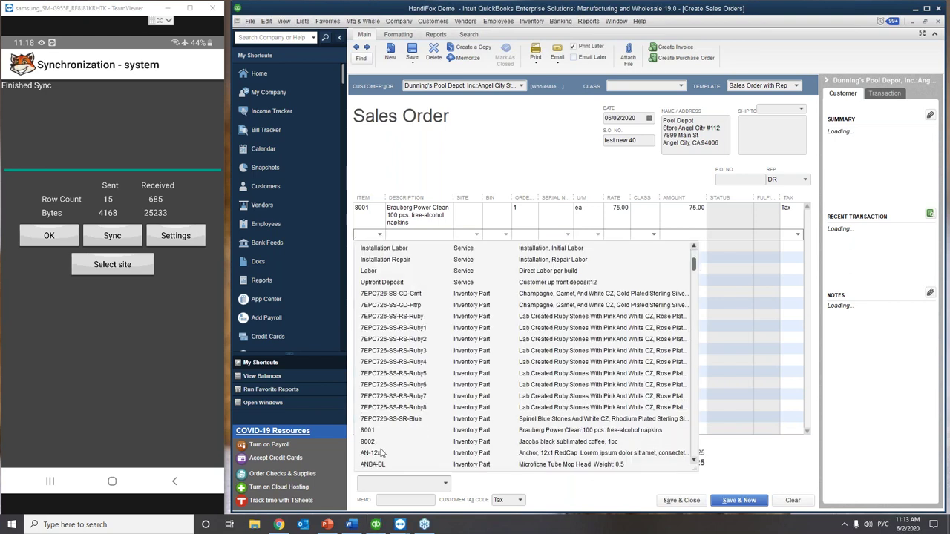
click(371, 441)
Step: Set the ordered quantities to 3 ea for item 8001 and 5 ea for item 8002, and save and close the sales order
click(525, 208)
text(3)
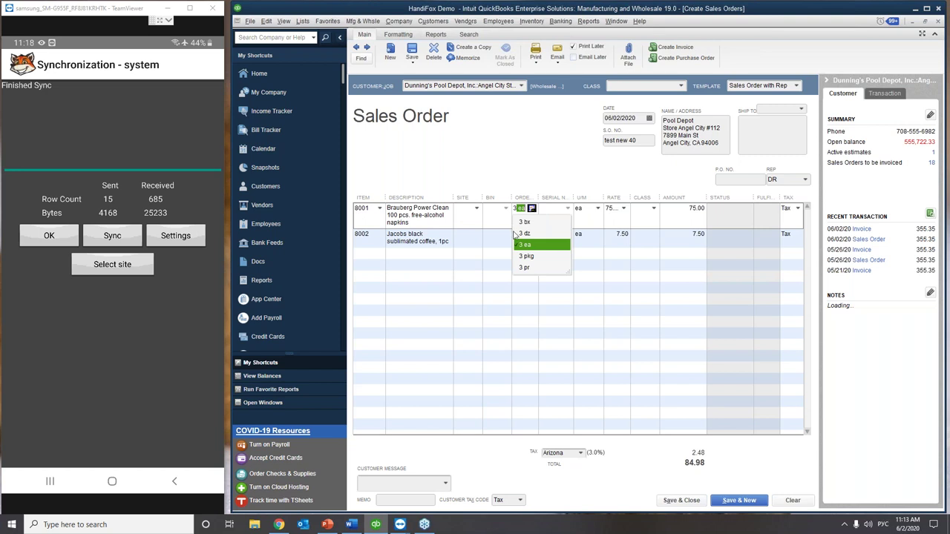
click(514, 236)
click(521, 236)
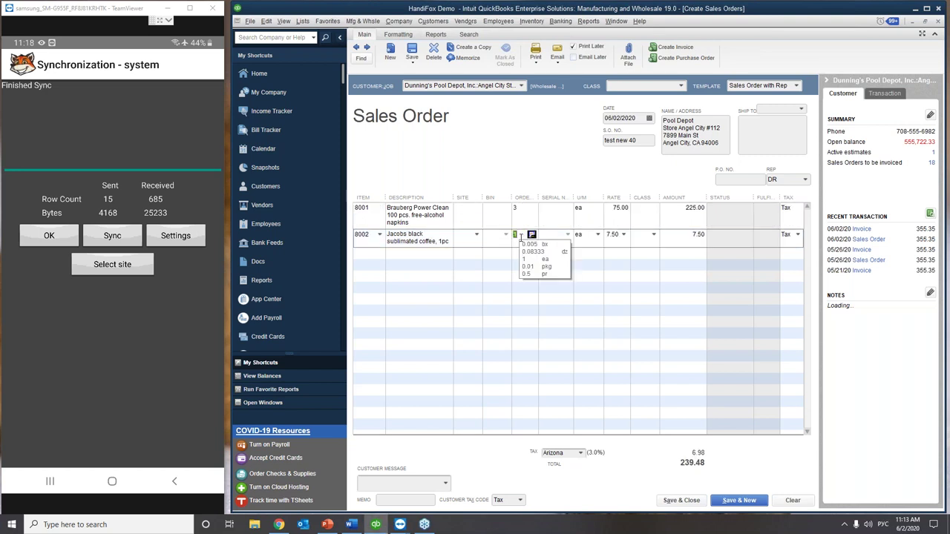
text(5 ea)
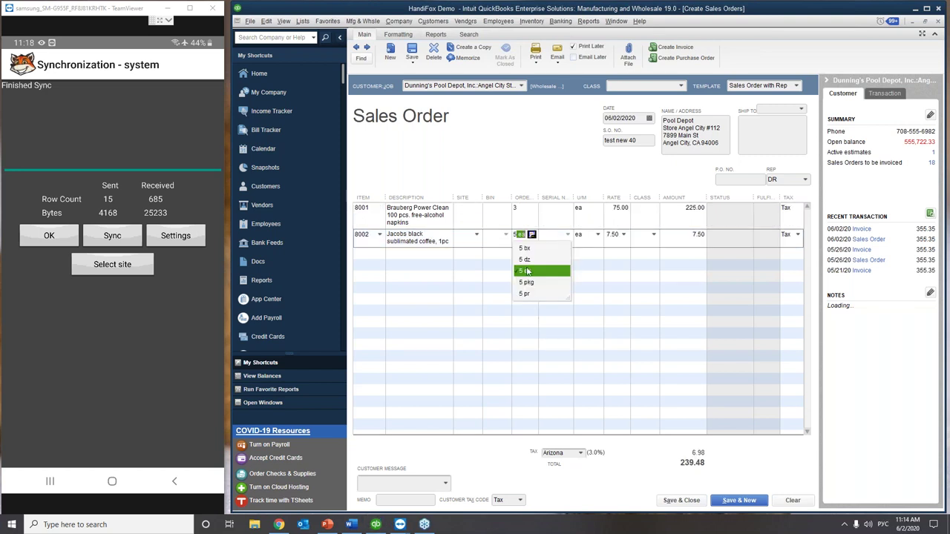
click(527, 272)
click(679, 502)
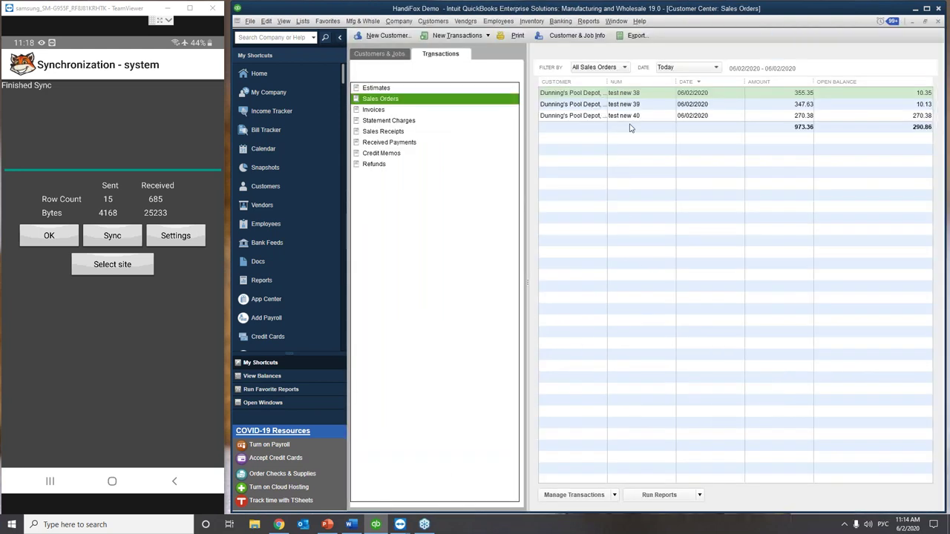
Step: Synchronize the mobile device again to receive the new sales order and open the mobile Customer Center under Sales
click(112, 239)
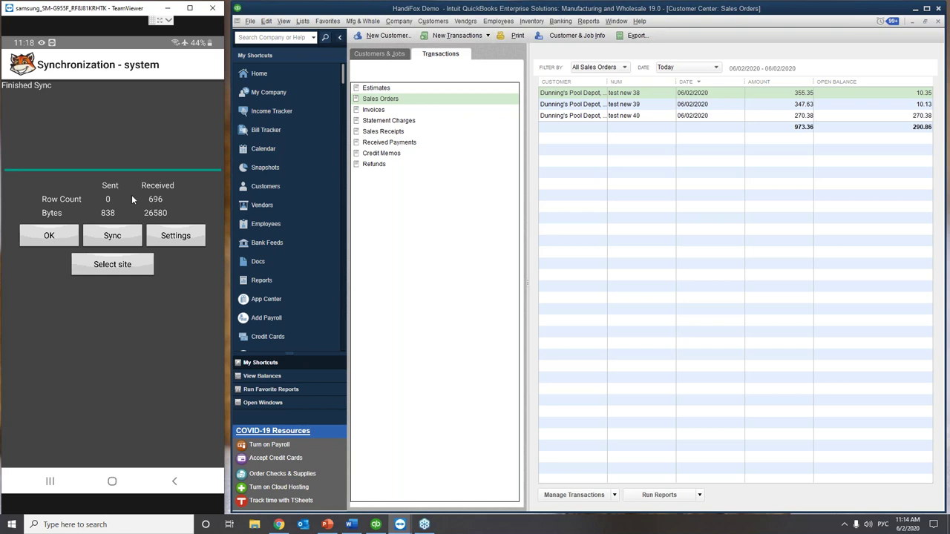
click(44, 236)
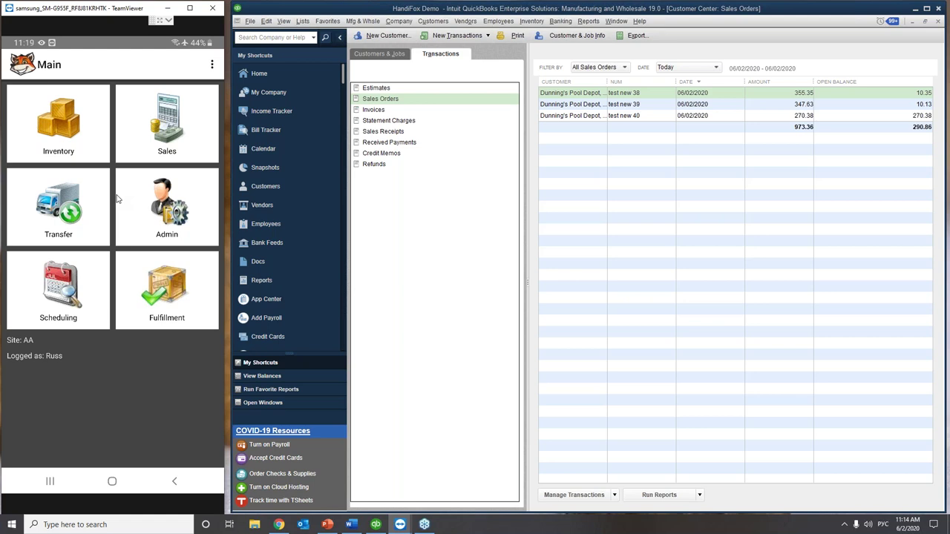
click(163, 126)
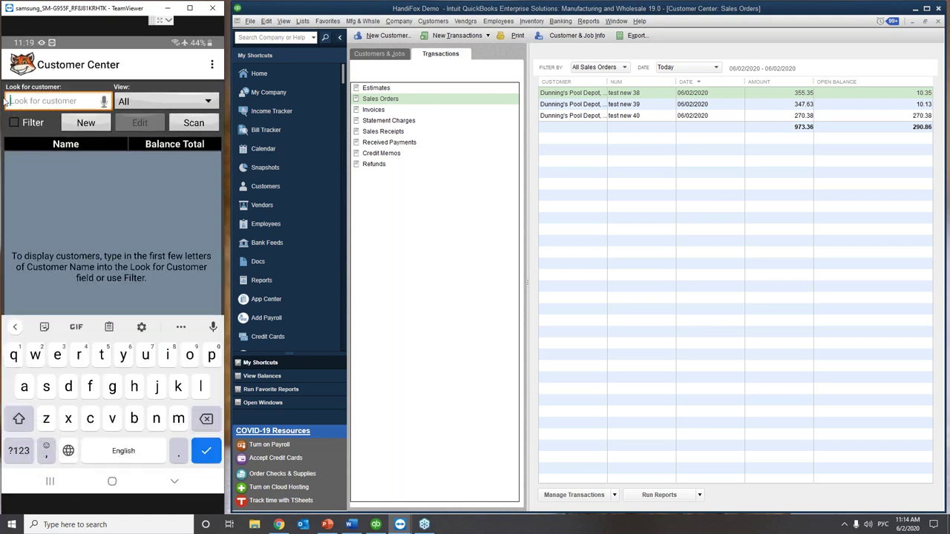
Step: List all mobile customers with the % wildcard, select Angel City Store #112 and display the open orders
text(%)
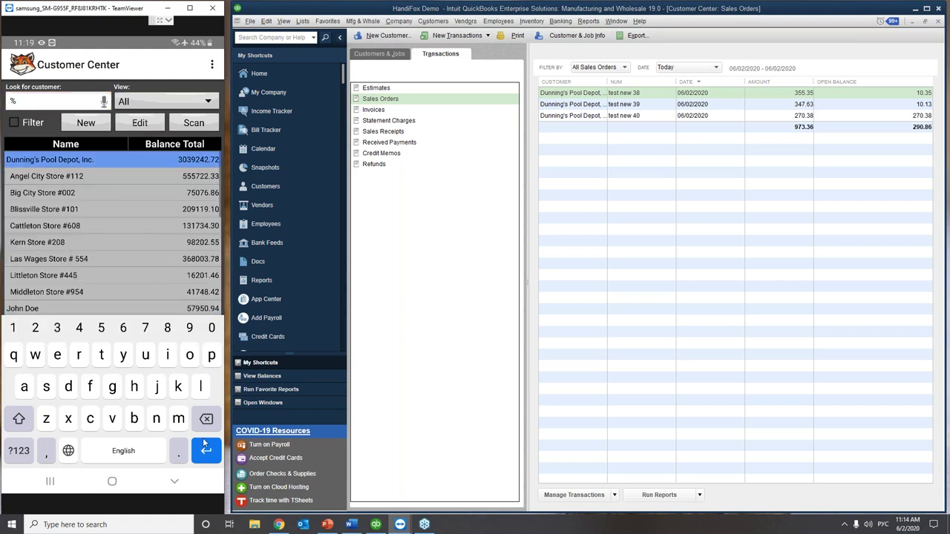
click(176, 483)
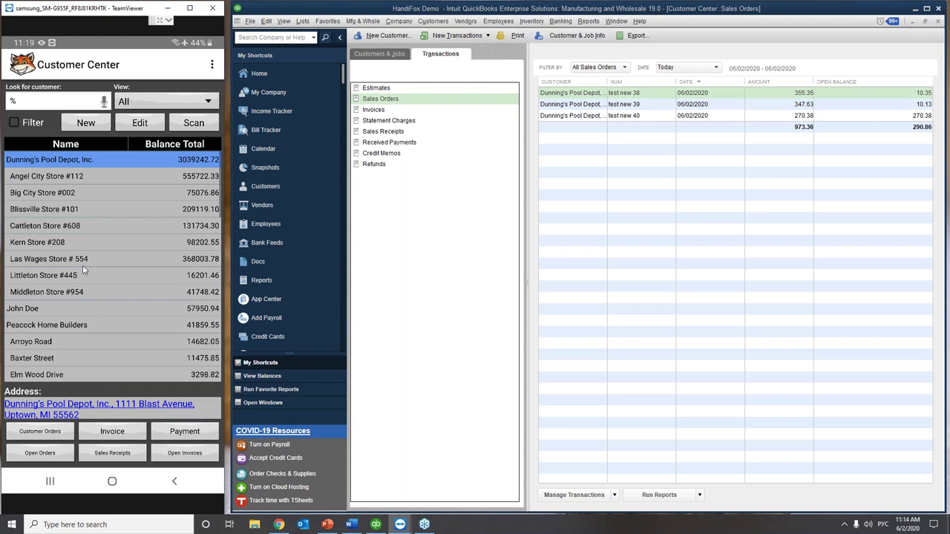
click(79, 178)
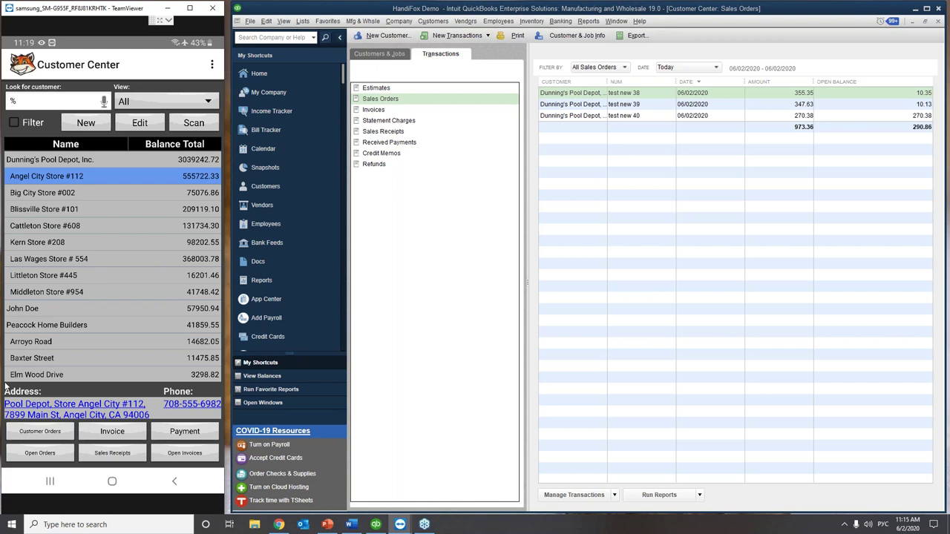
click(40, 453)
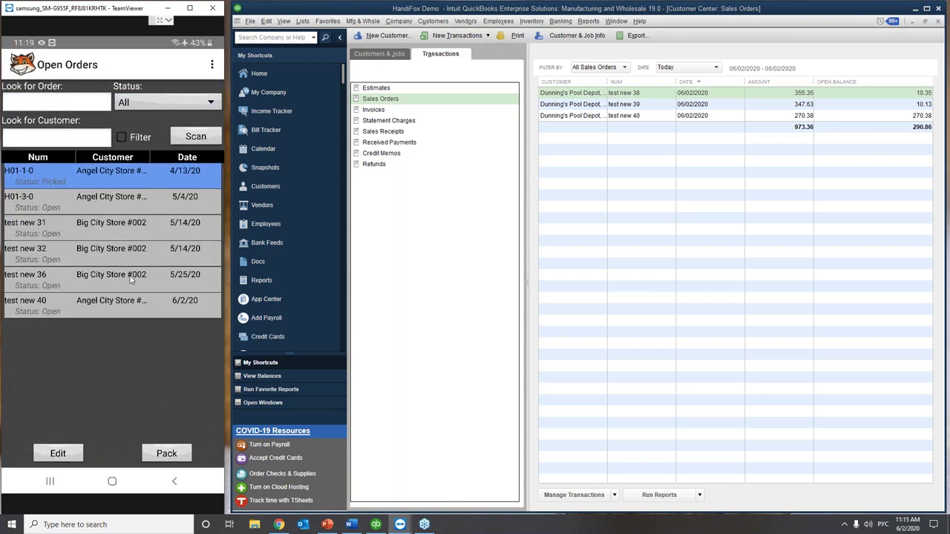
Step: Sort the mobile open orders by date with the newest first, select the 6/2/20 Angel City order and preview its printout
click(192, 158)
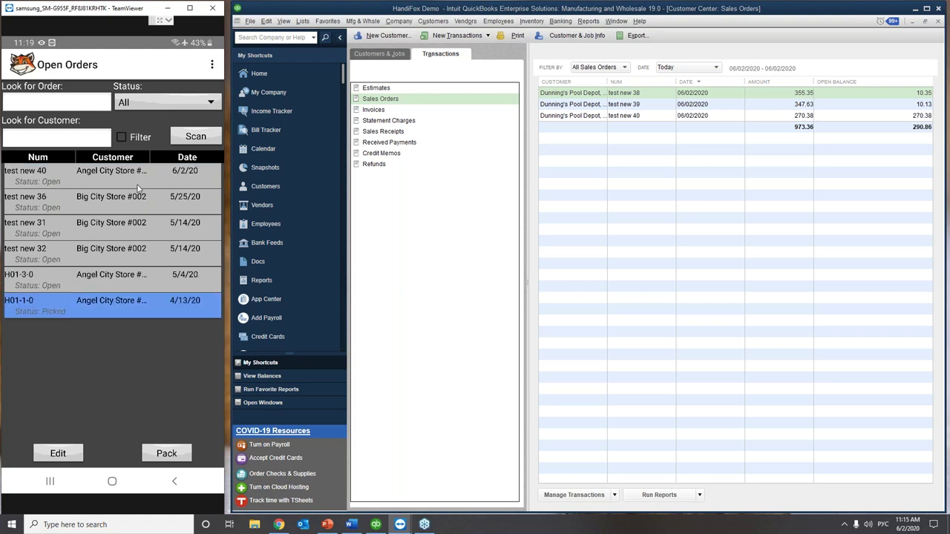
click(81, 178)
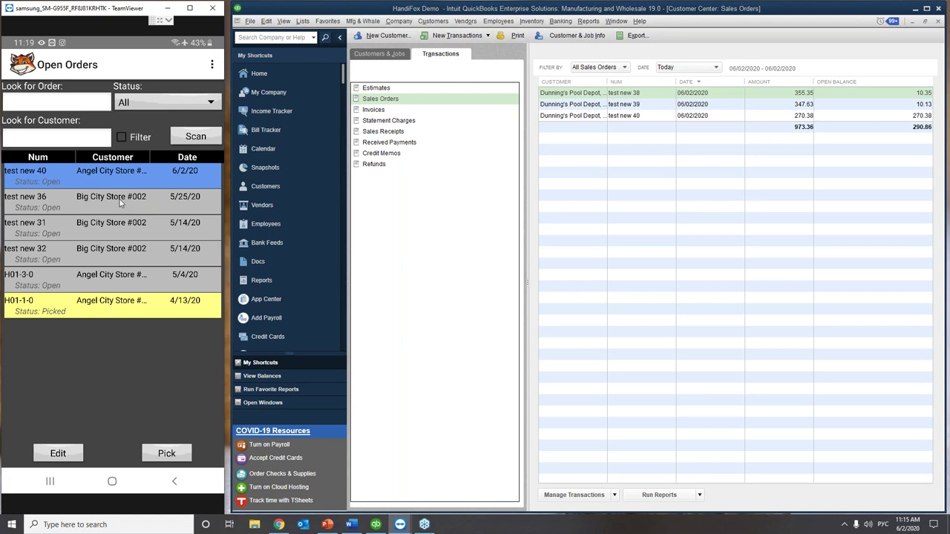
click(213, 66)
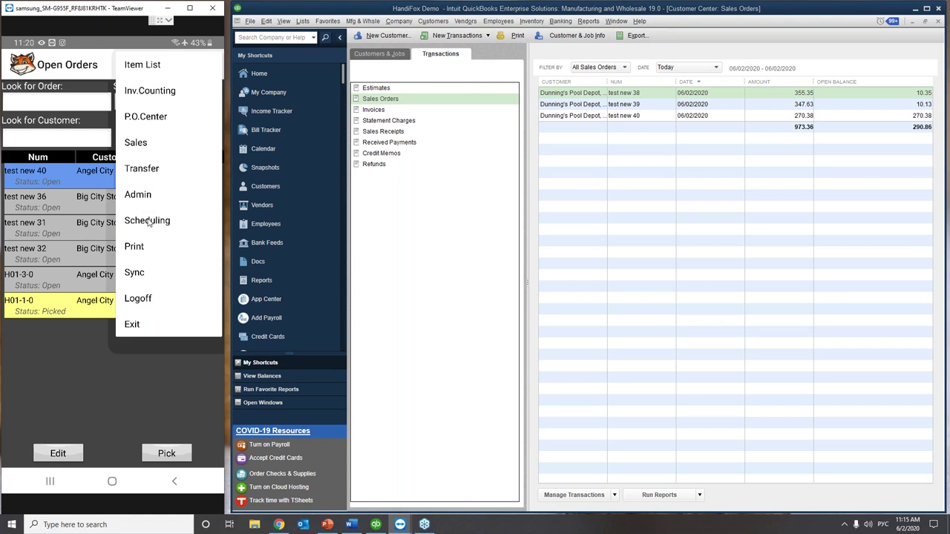
click(176, 251)
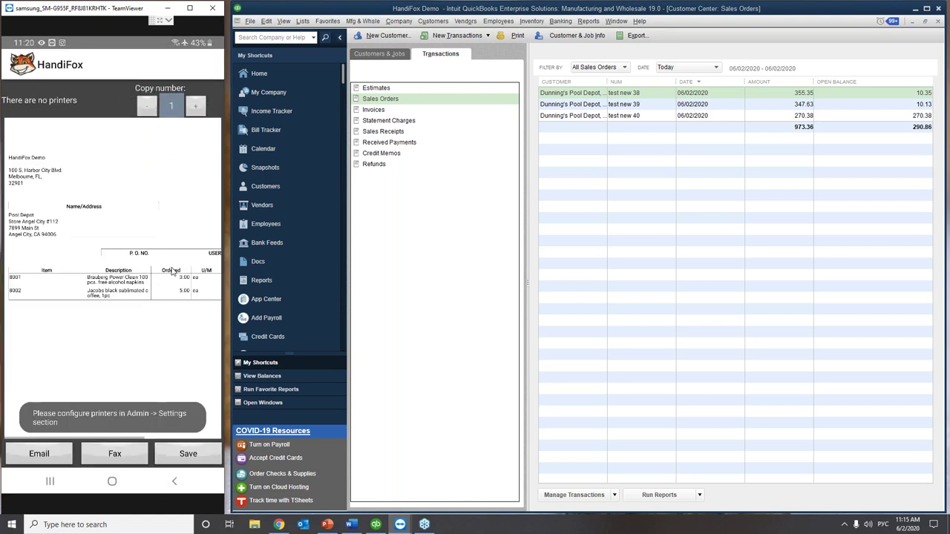
drag(76, 269, 191, 280)
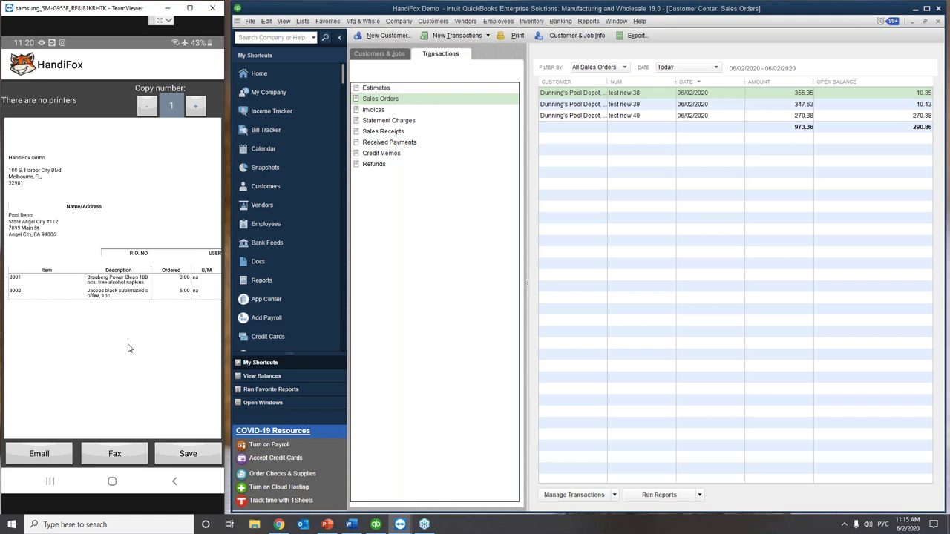
click(174, 480)
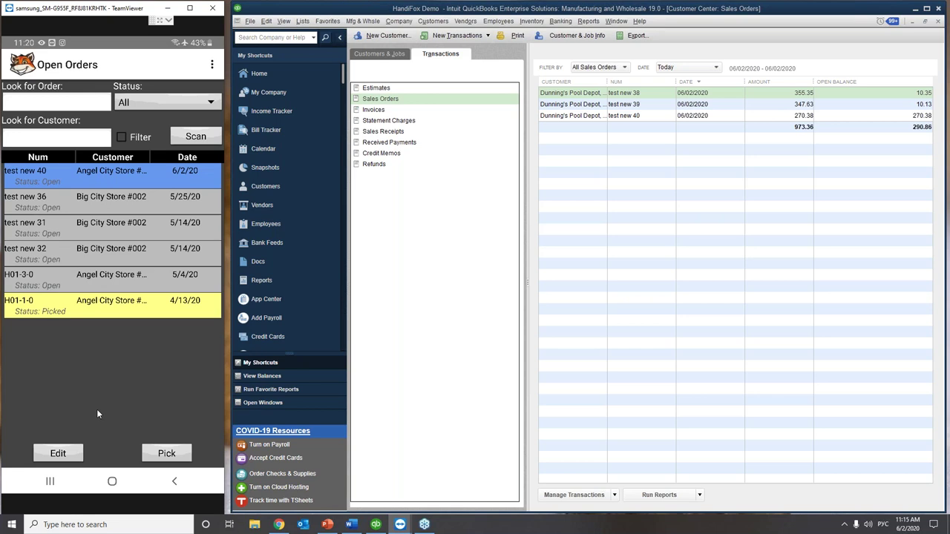
Step: Pick the selected order with its items assigned to the current site and item 8001's bin changed to AA-1, and pack all its items
click(166, 454)
click(71, 309)
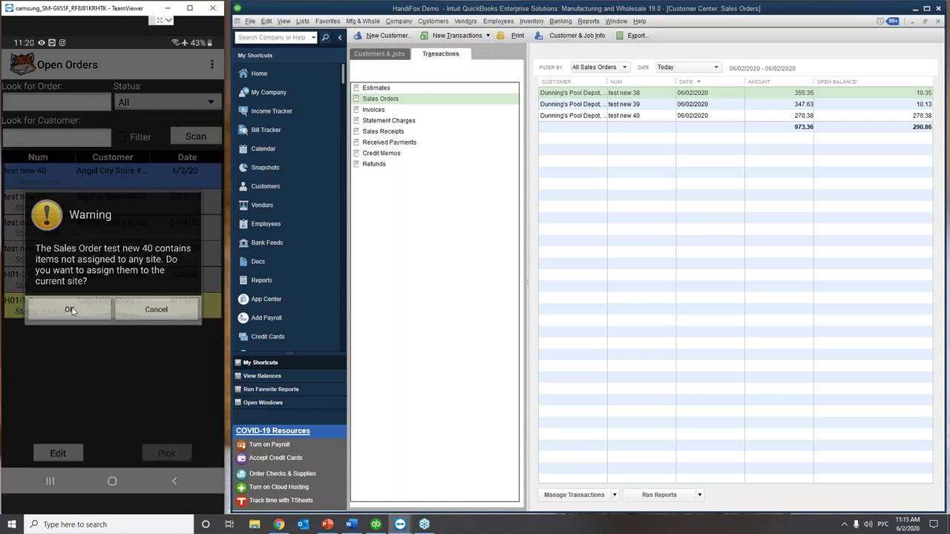
click(174, 481)
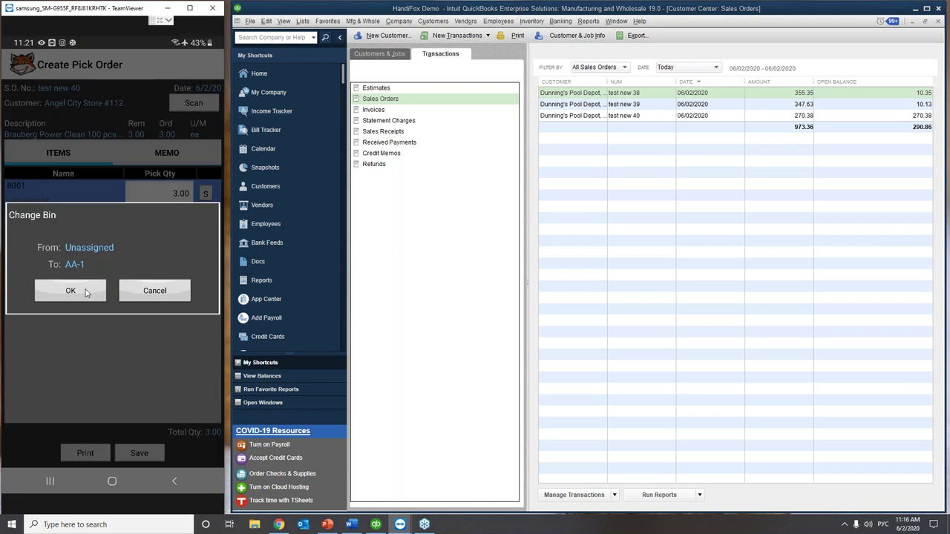
click(70, 290)
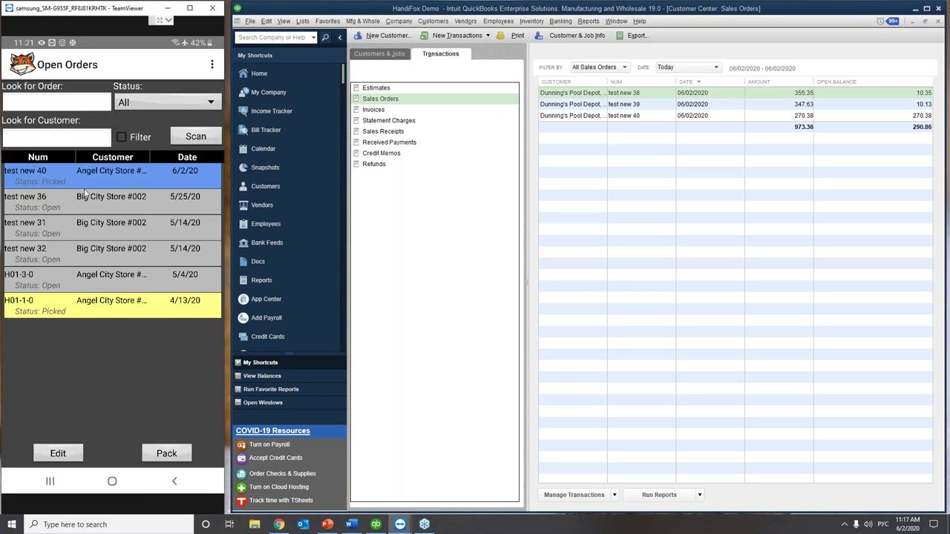
click(167, 449)
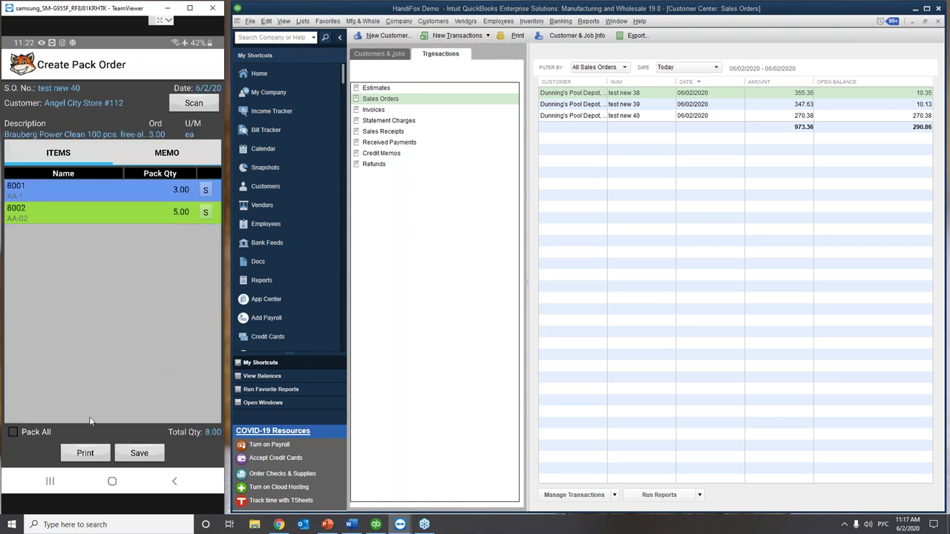
click(12, 434)
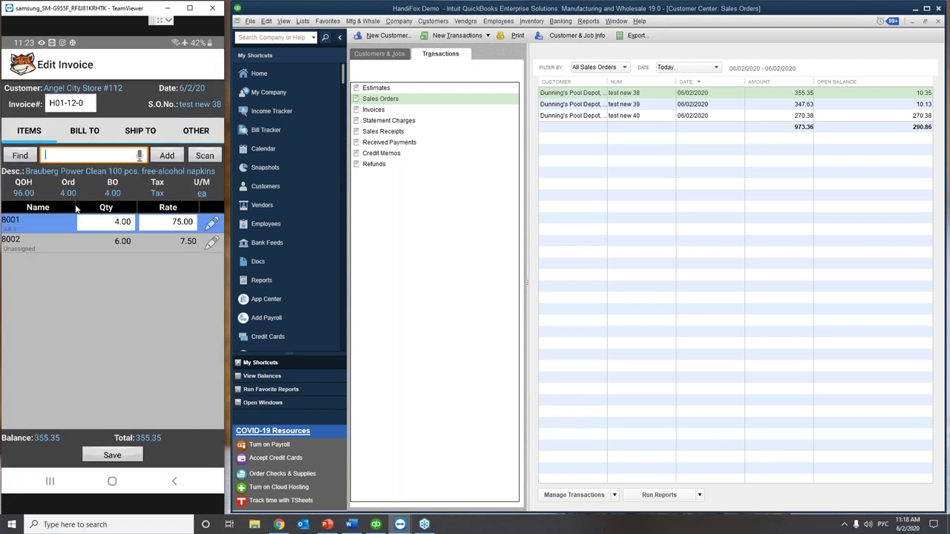
Step: Open the Angel City Store #112 sales order for 270.38 in QuickBooks and synchronize the mobile device, returning it to its main screen
double_click(615, 115)
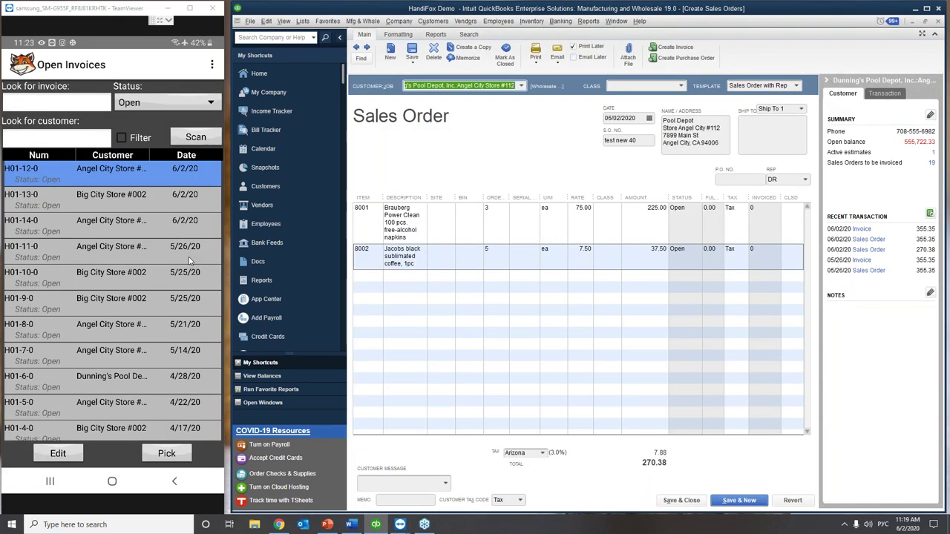
click(189, 261)
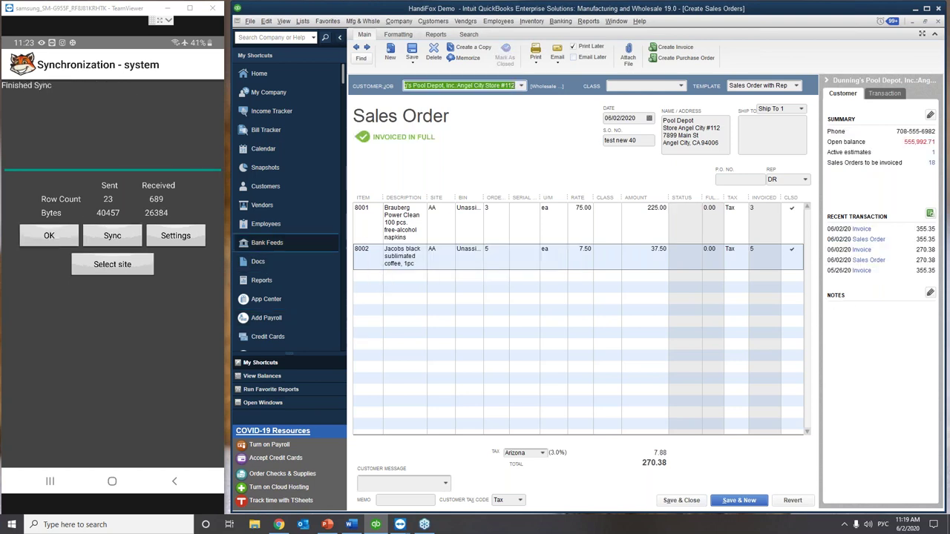
click(40, 239)
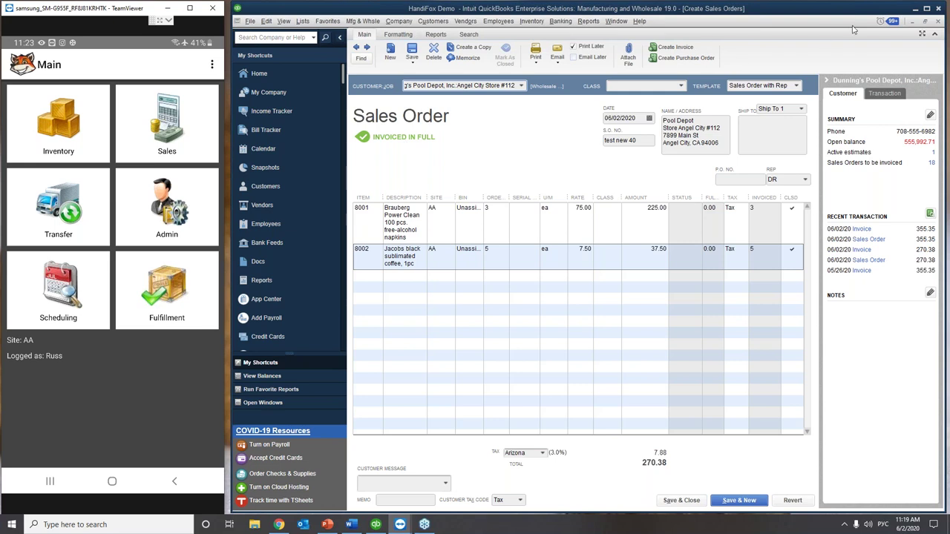
Step: Close the sales order, list today's invoices in the Customer Center and open the 270.38 invoice for Angel City Store #112
click(753, 27)
click(930, 213)
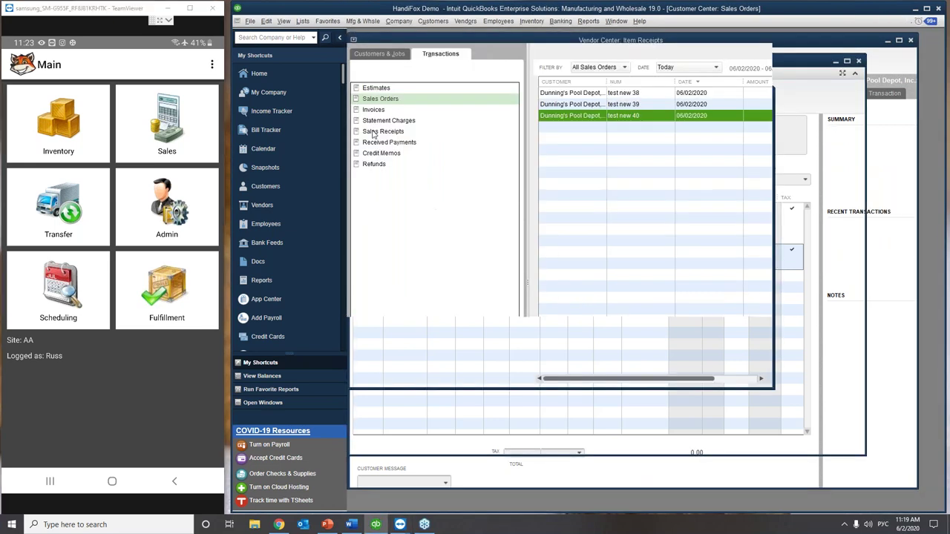
click(373, 109)
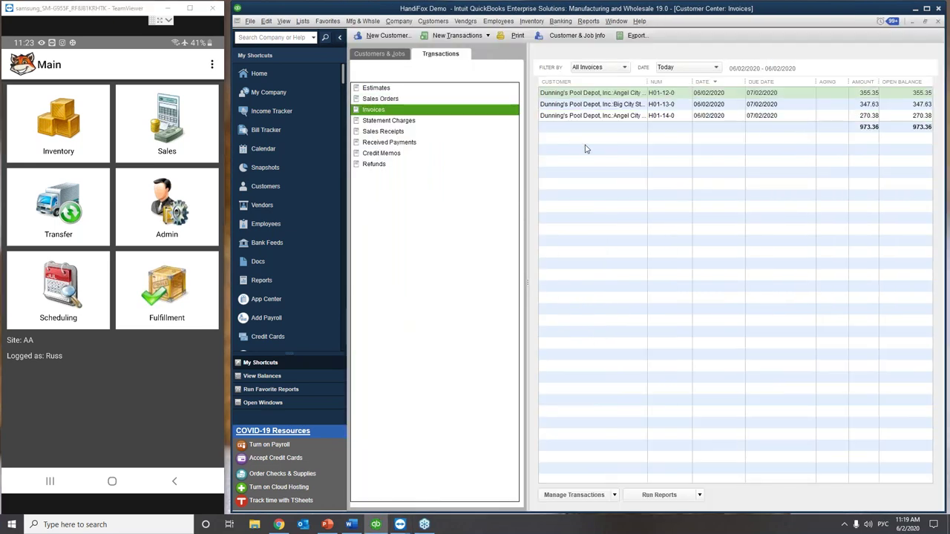
double_click(653, 116)
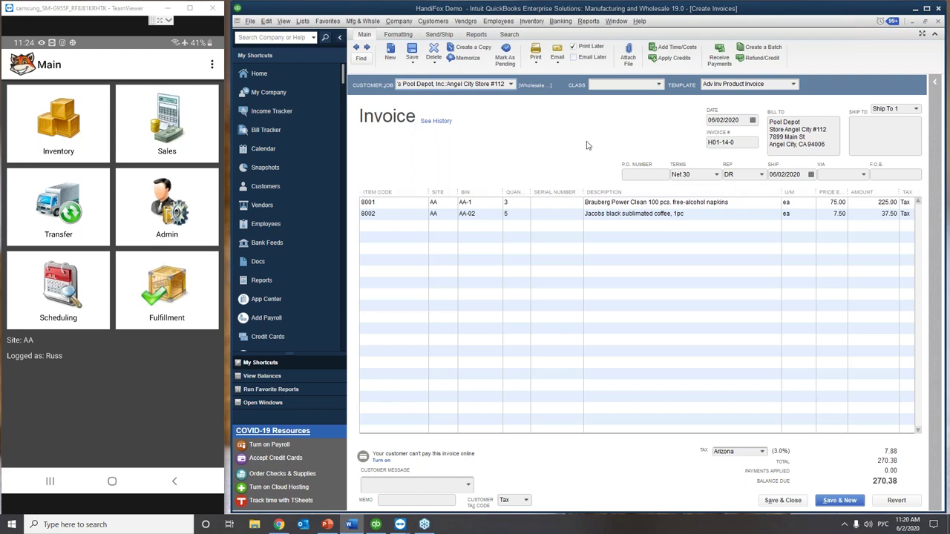
click(536, 140)
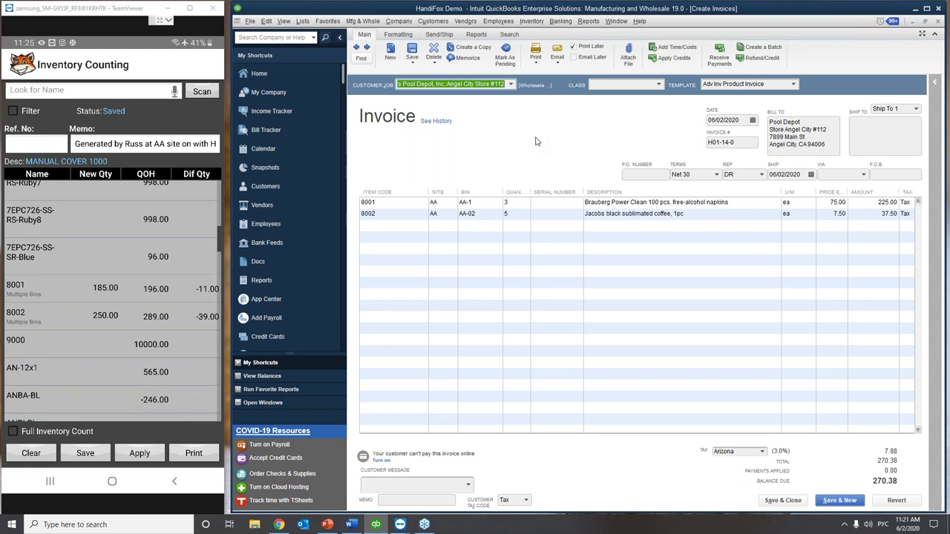
Step: Apply the saved inventory count on the mobile device, confirm it and leave the counting screen
click(141, 456)
click(73, 304)
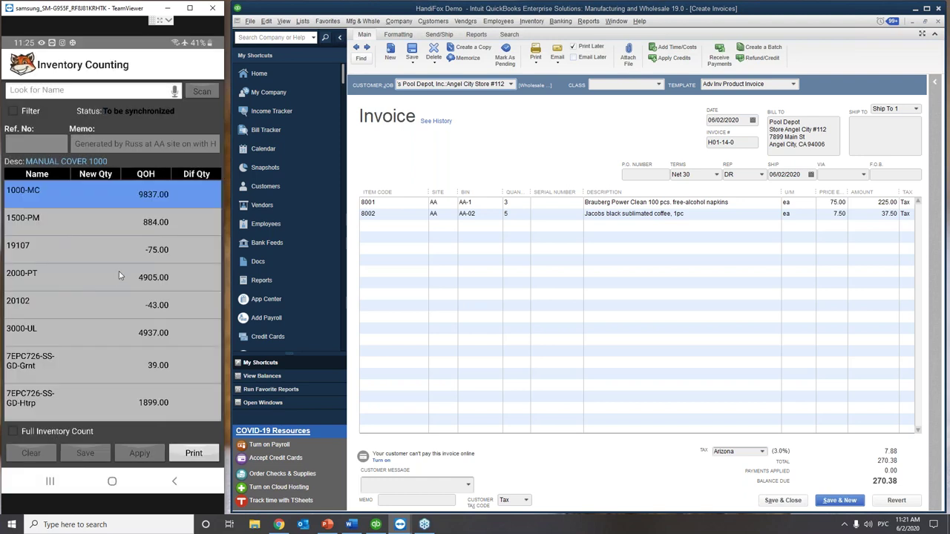
key(Escape)
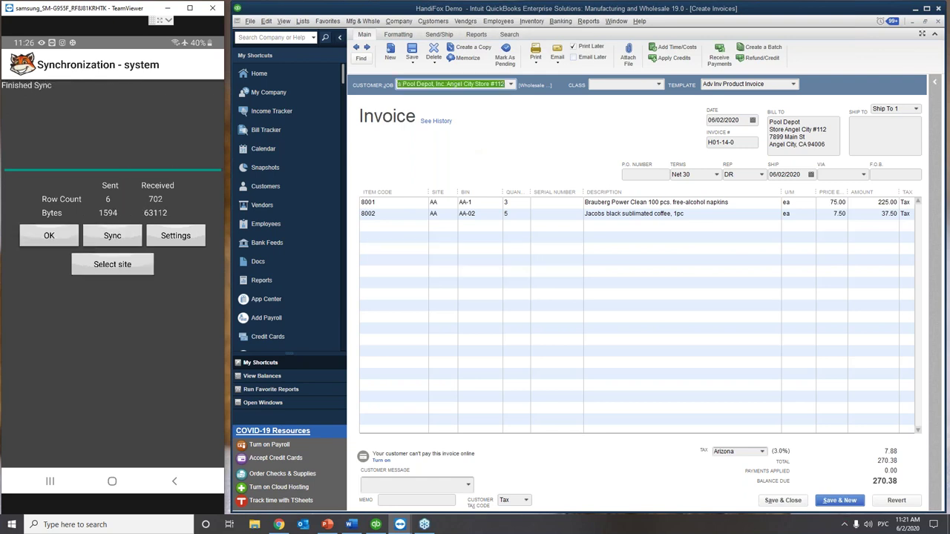
Step: Open HandiFox Counting Sessions in QuickBooks, select the session for site AA and start applying it
click(253, 21)
mouse_move(294, 230)
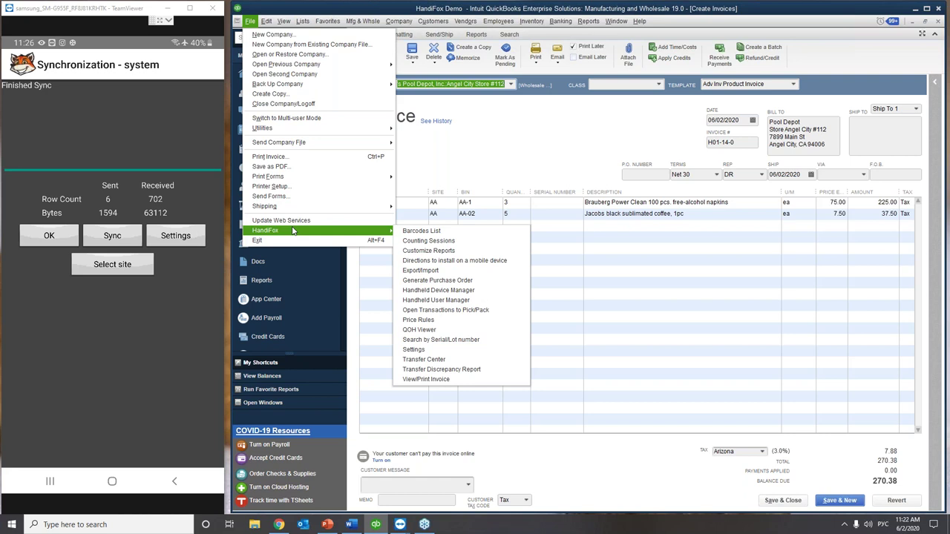
click(455, 242)
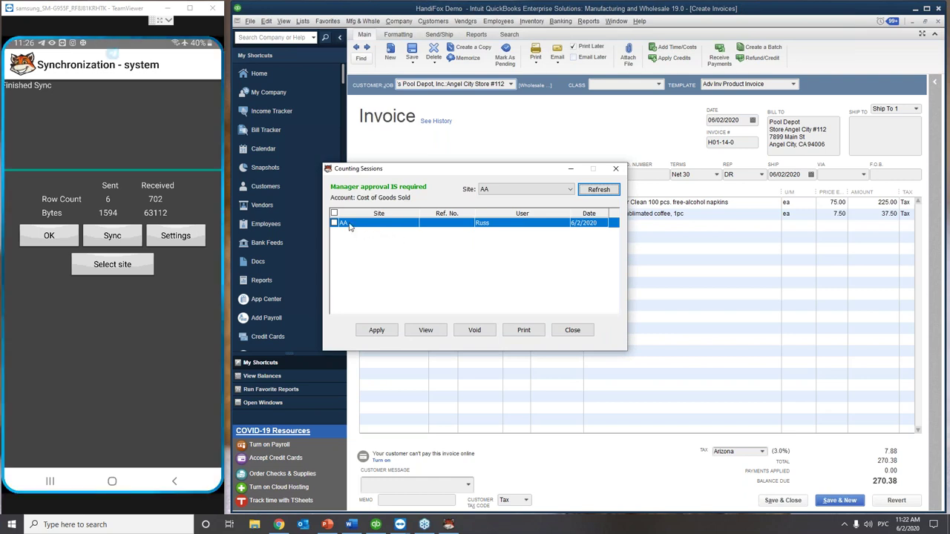
click(333, 224)
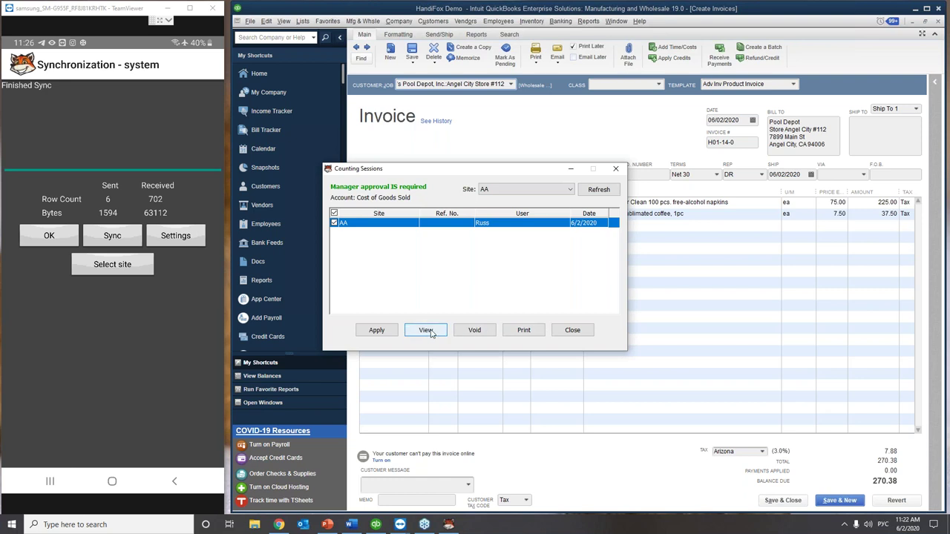
click(378, 330)
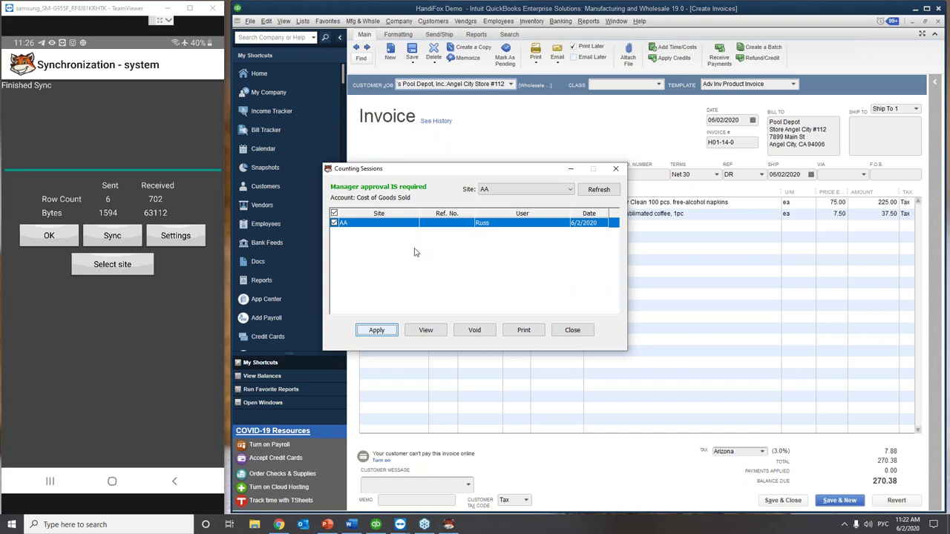
click(382, 328)
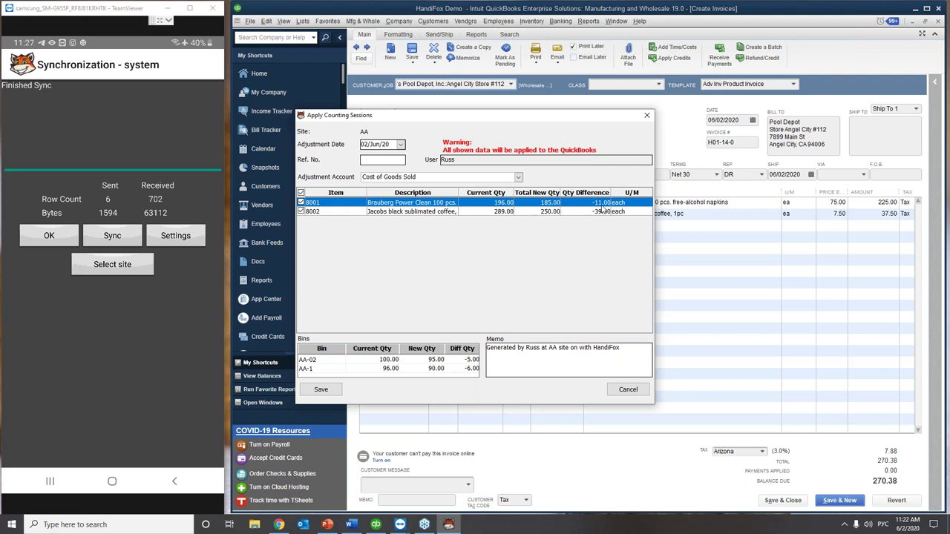
Step: Exclude item 8002 from the count adjustment, save it with confirmation and close Counting Sessions
click(302, 212)
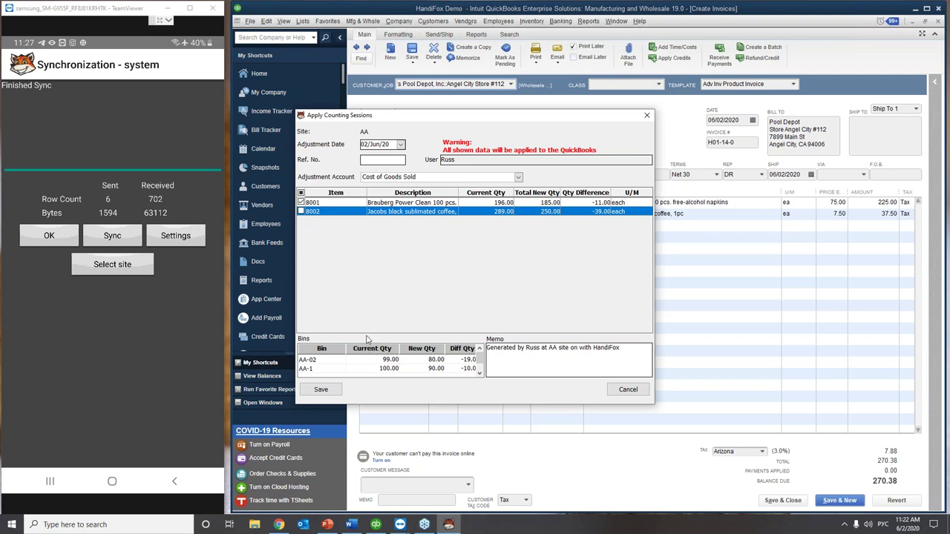
click(324, 392)
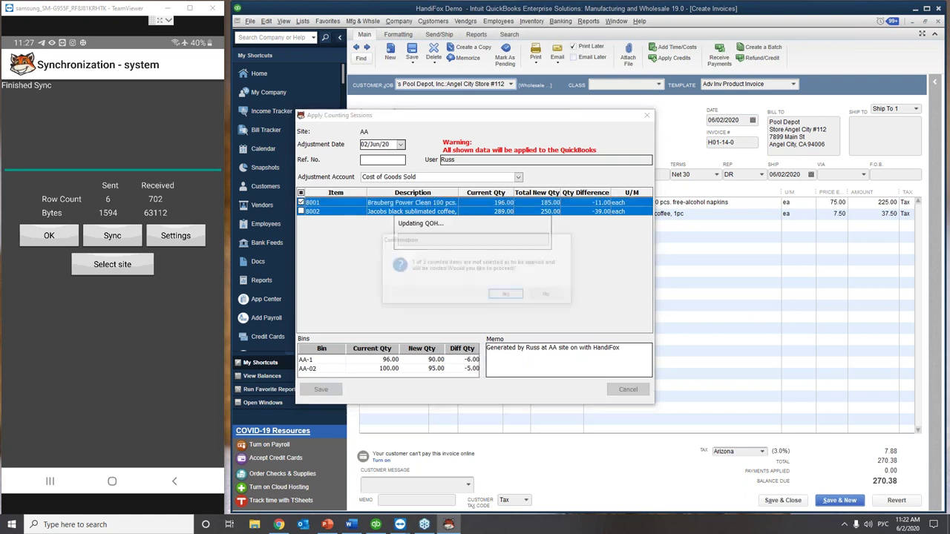
click(501, 295)
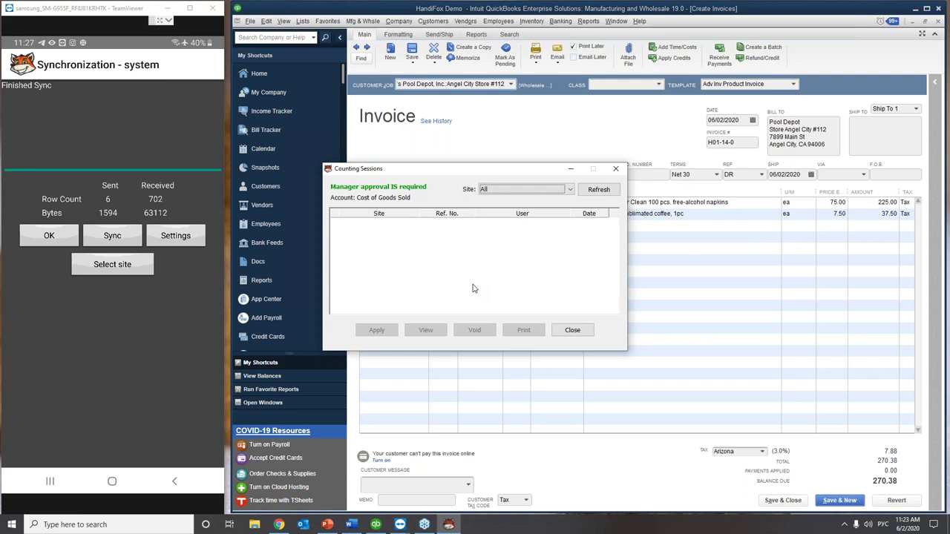
click(615, 168)
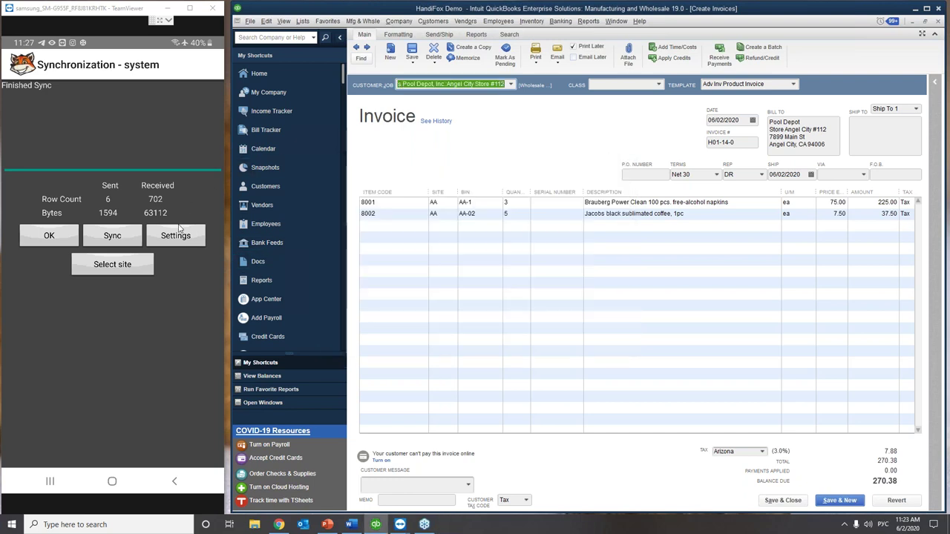
Step: Synchronize the mobile device again and open Inventory Counting to look through the item quantities
click(127, 236)
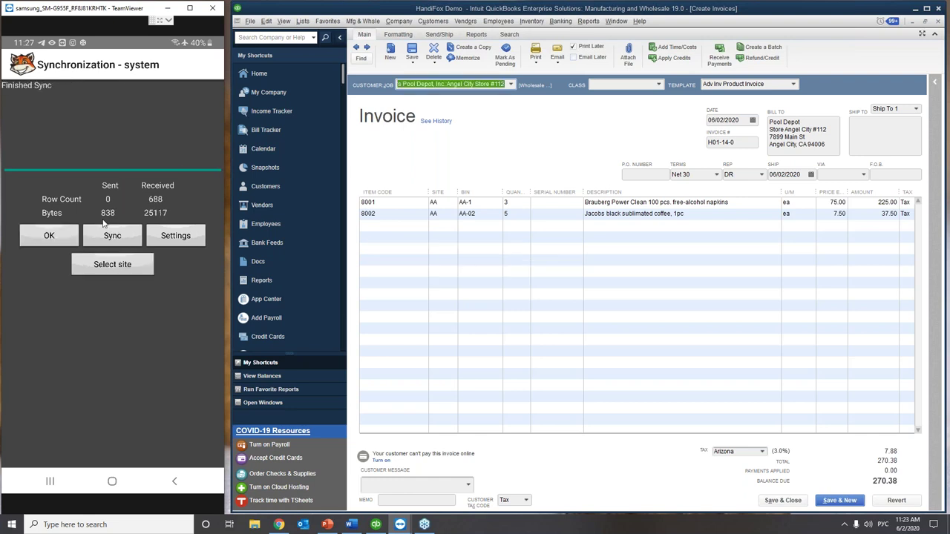
click(46, 236)
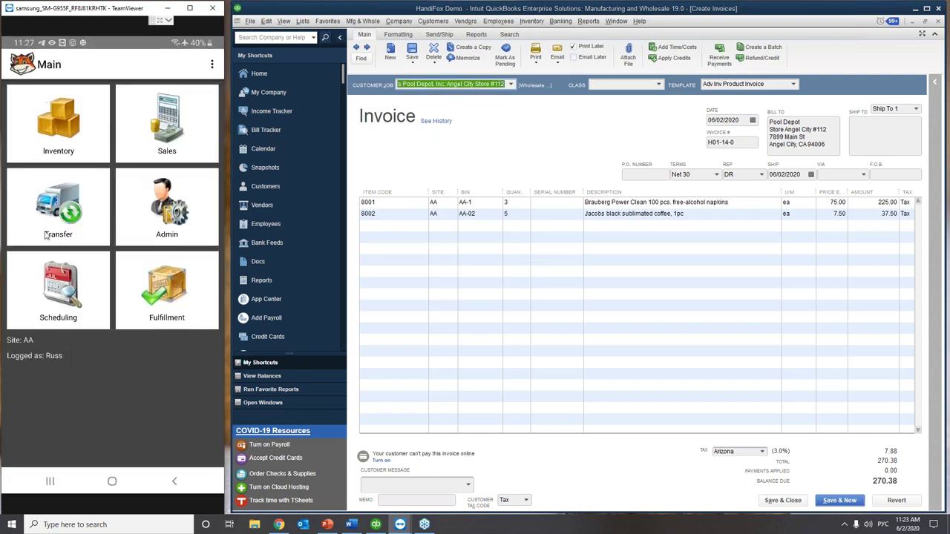
click(61, 132)
click(149, 192)
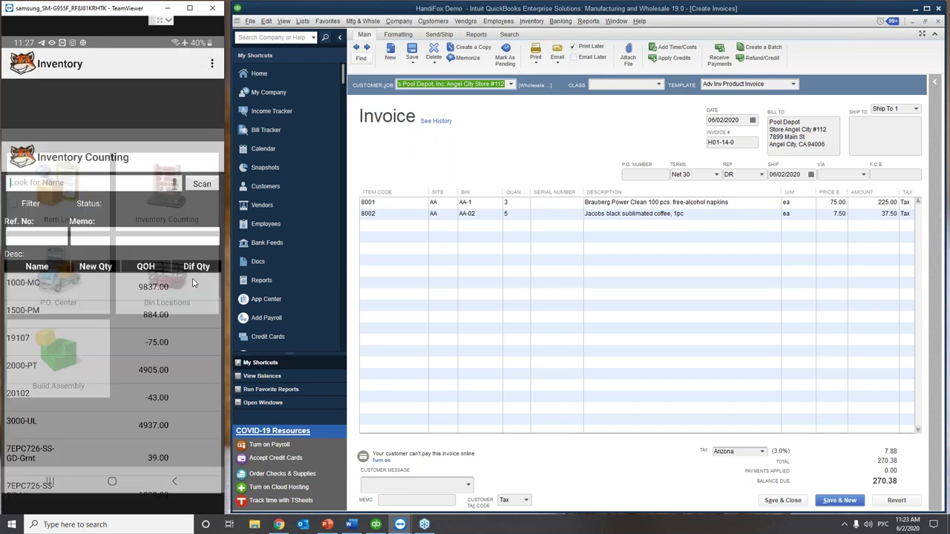
scroll(136, 304, down, 5)
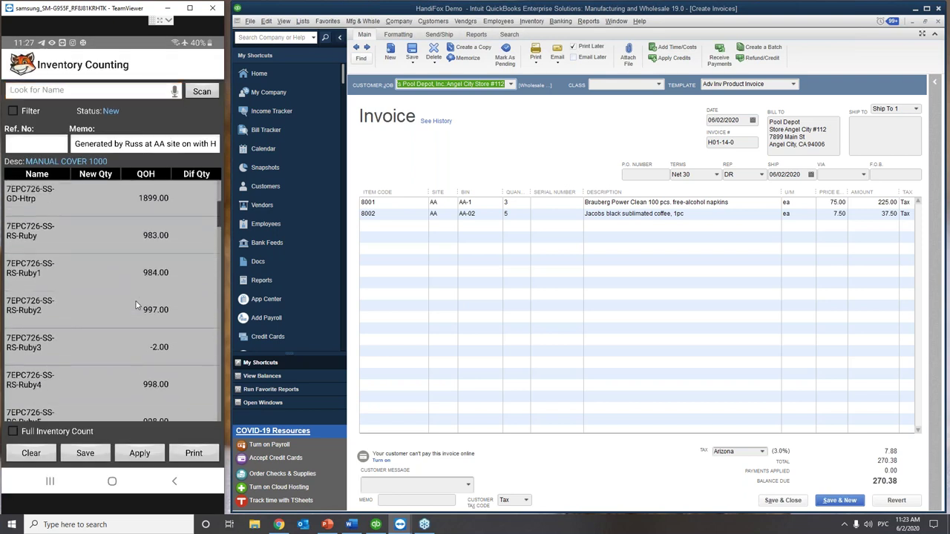
scroll(136, 304, up, 8)
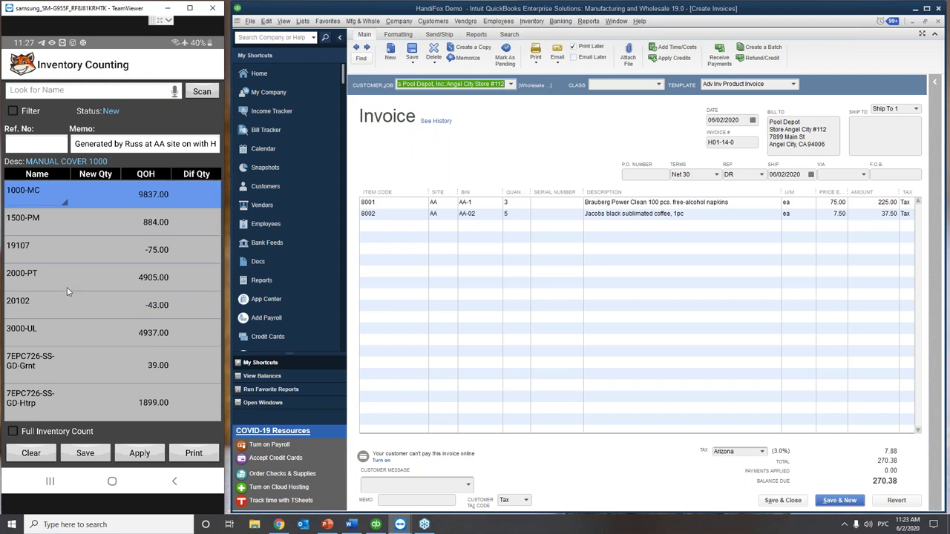
click(351, 524)
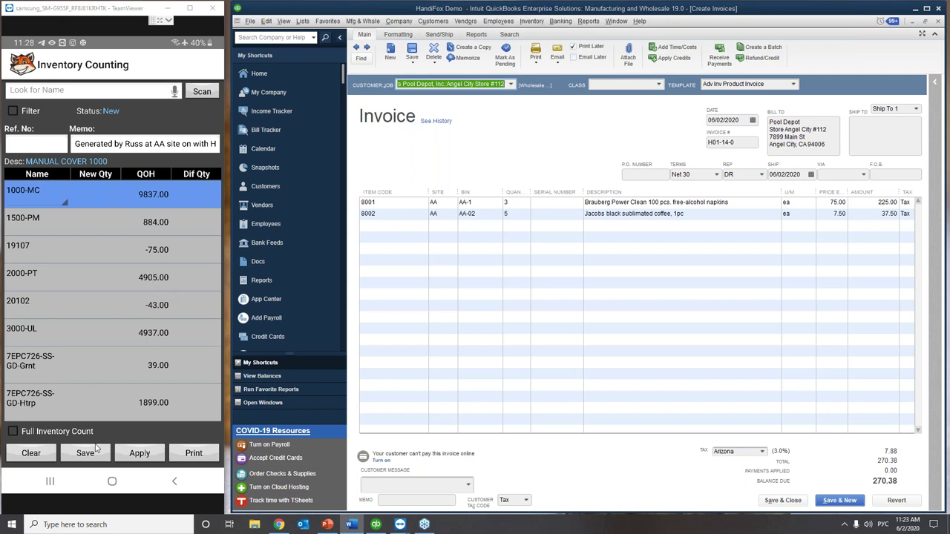
Step: Leave Inventory Counting on the mobile device, start a build assembly for item BA-0003 to view its components, and return to Inventory
click(178, 487)
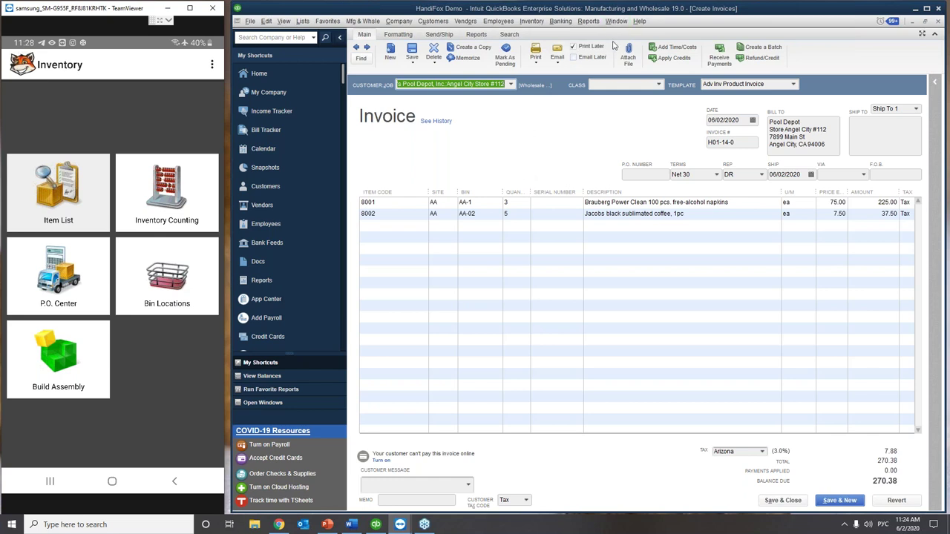
click(63, 361)
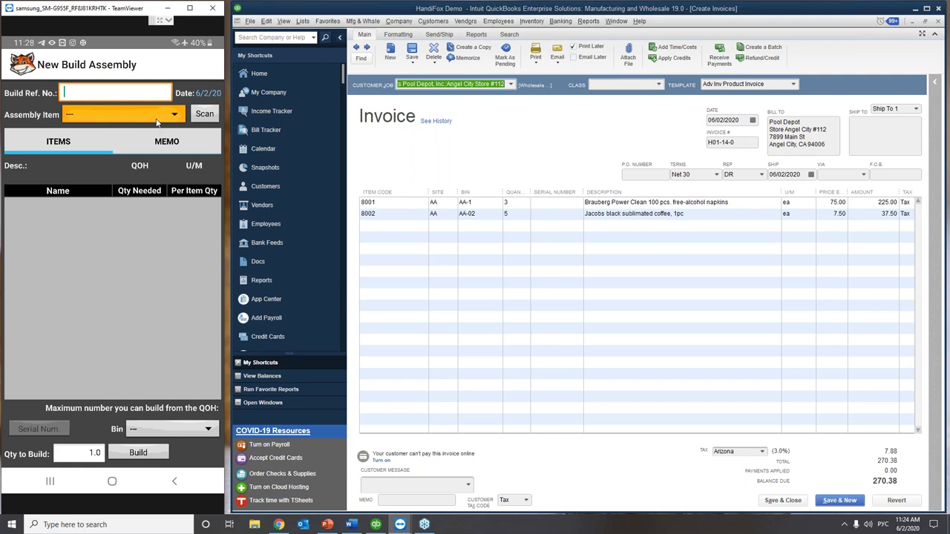
click(119, 114)
click(37, 324)
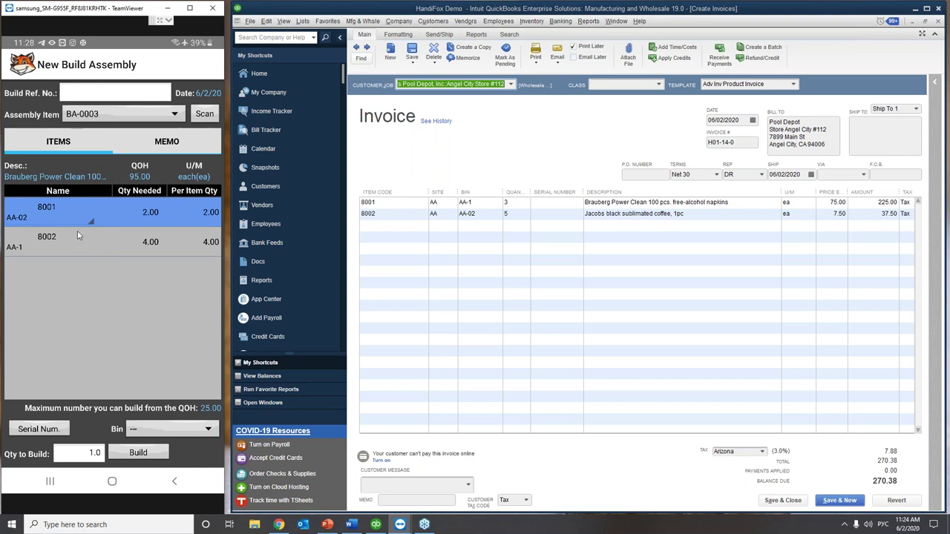
click(174, 481)
click(81, 297)
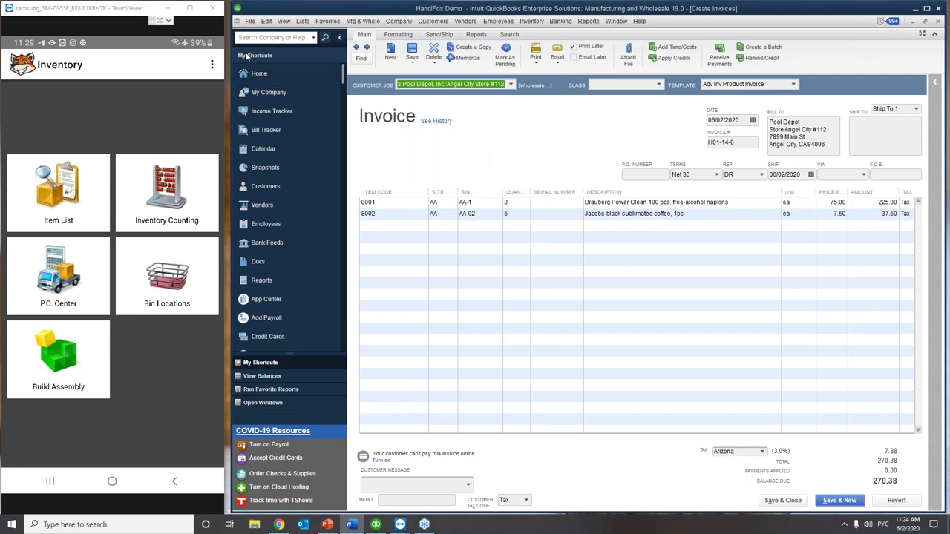
Step: Look through the HandiFox functions in QuickBooks, view the Transfer Center and close it
click(250, 22)
mouse_move(268, 230)
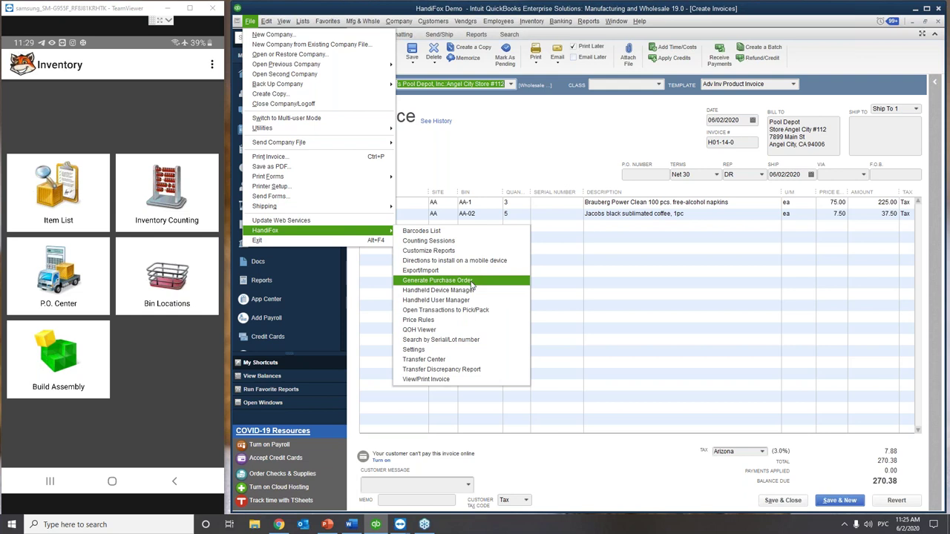
click(464, 359)
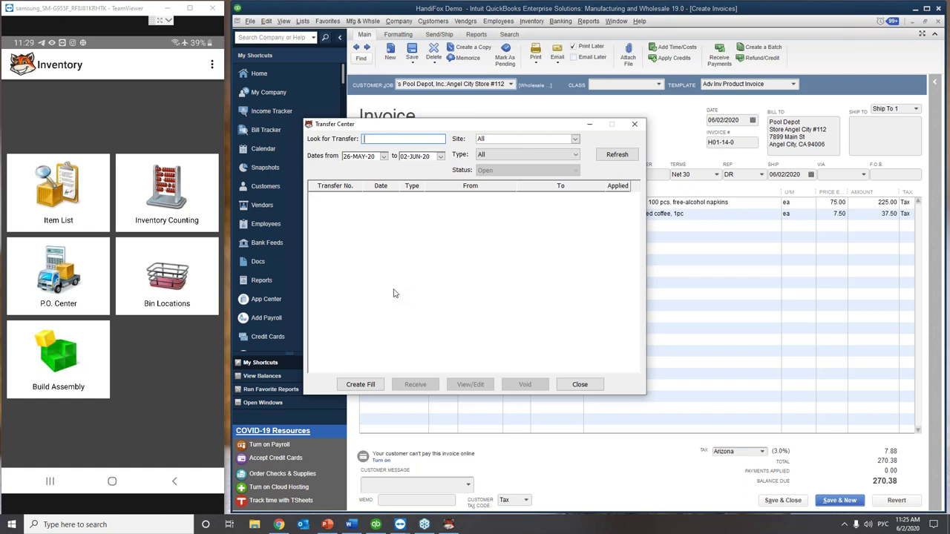
click(635, 125)
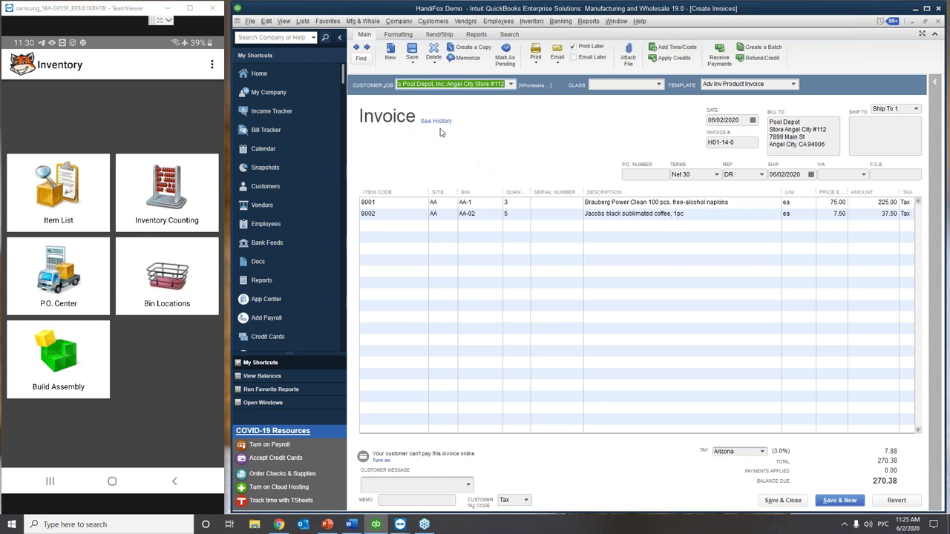
Step: Open the HandiFox Barcodes List in QuickBooks and move its window clear of the shortcuts
click(251, 23)
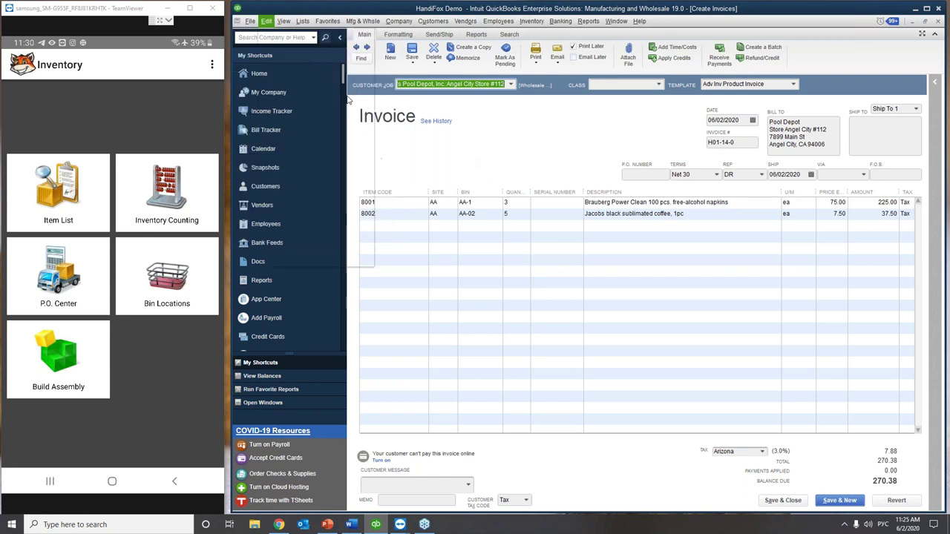
click(265, 21)
mouse_move(251, 21)
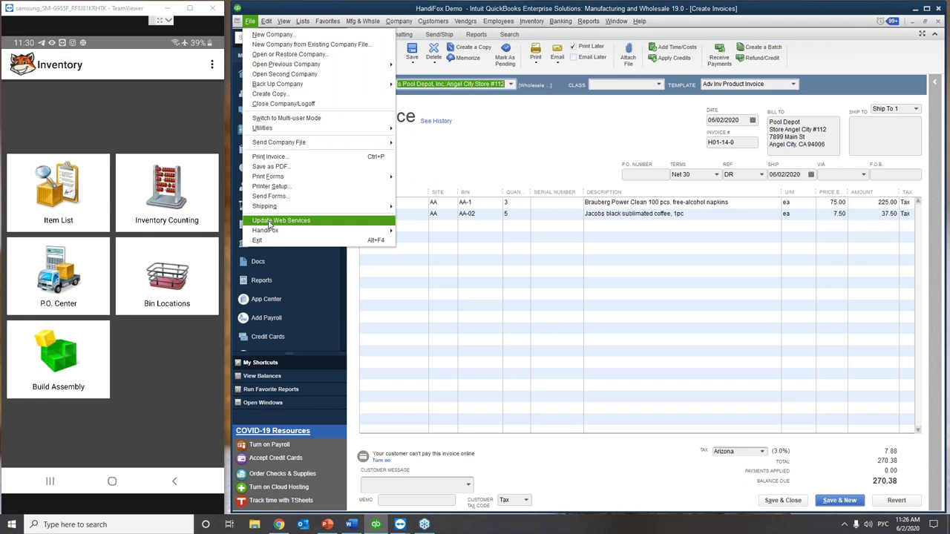
mouse_move(270, 231)
click(422, 230)
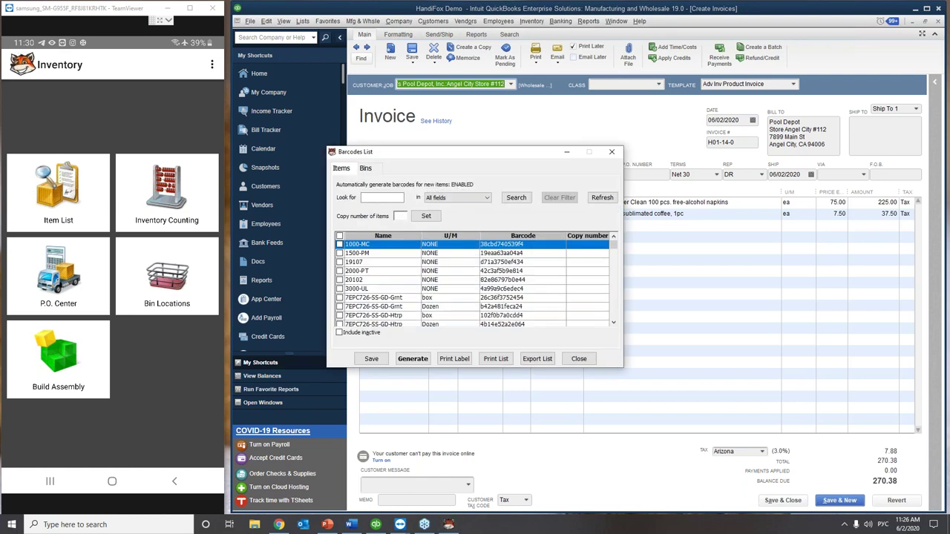
drag(511, 158, 577, 124)
Step: Mark the box barcodes of items 8001 and 8002 and set the copy number to 4
scroll(458, 256, down, 2)
scroll(458, 256, down, 3)
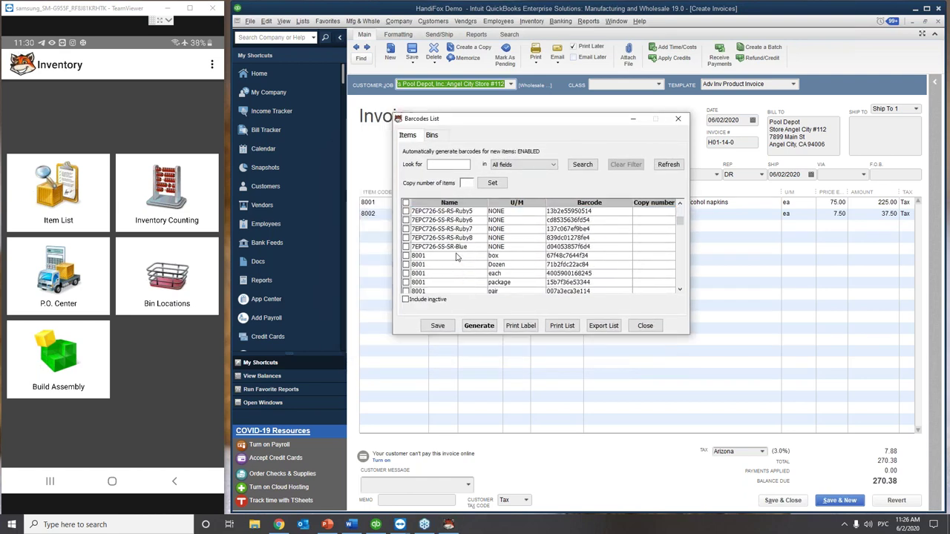
click(406, 255)
scroll(412, 278, down, 2)
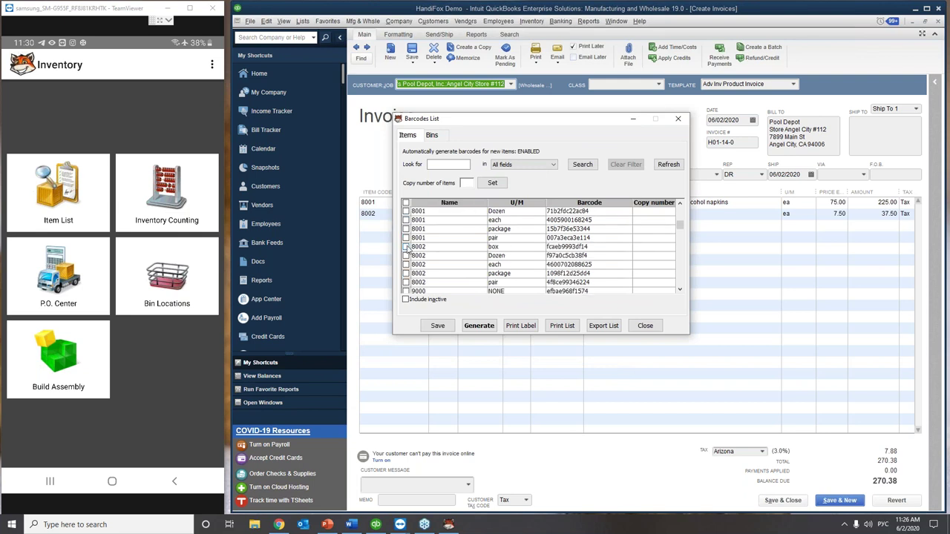
click(406, 246)
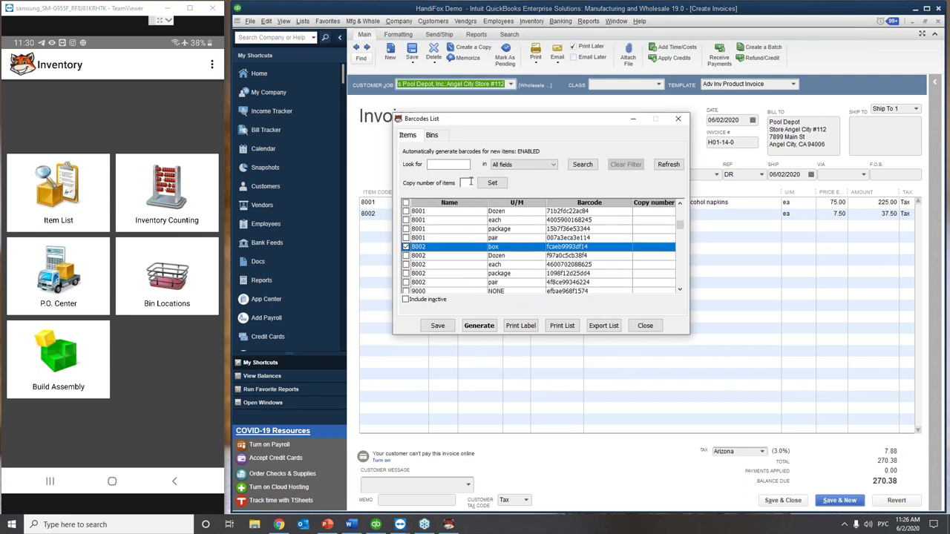
click(492, 183)
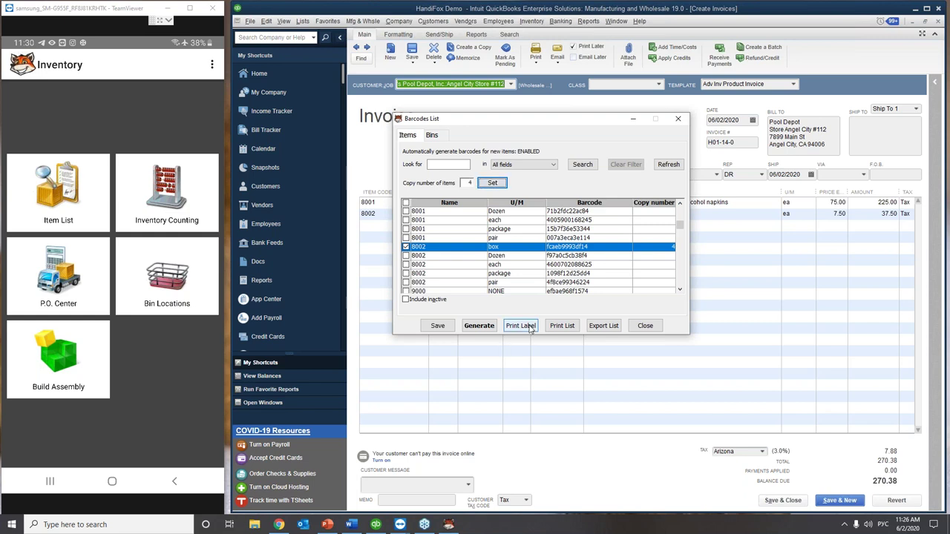
Step: Print the selected barcode labels at Normal size without company name and sales description, dismissing the IDAutomation demo notice
click(525, 327)
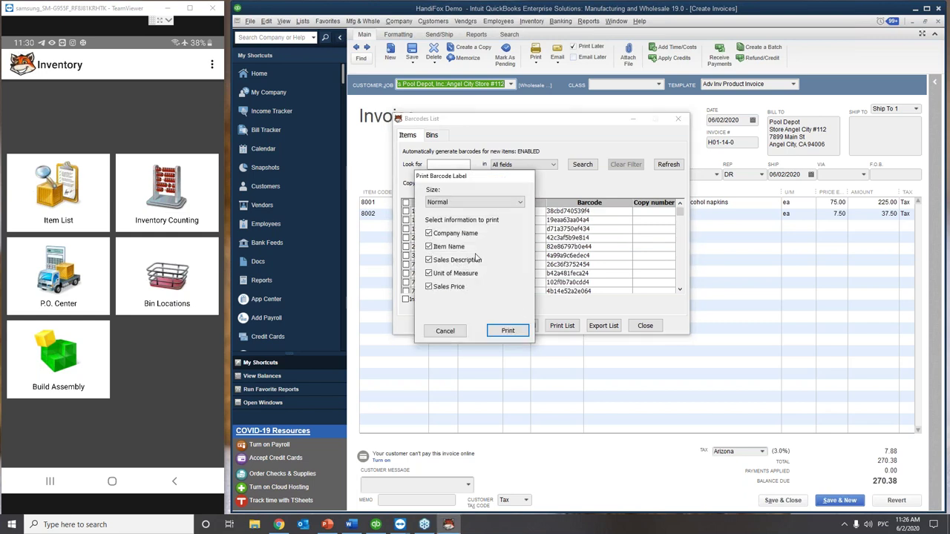
drag(488, 180, 545, 167)
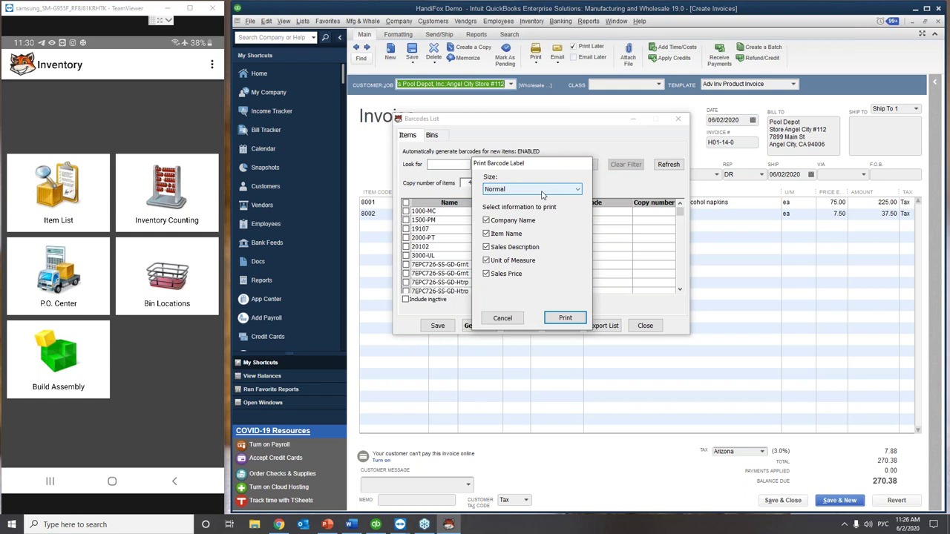
click(487, 221)
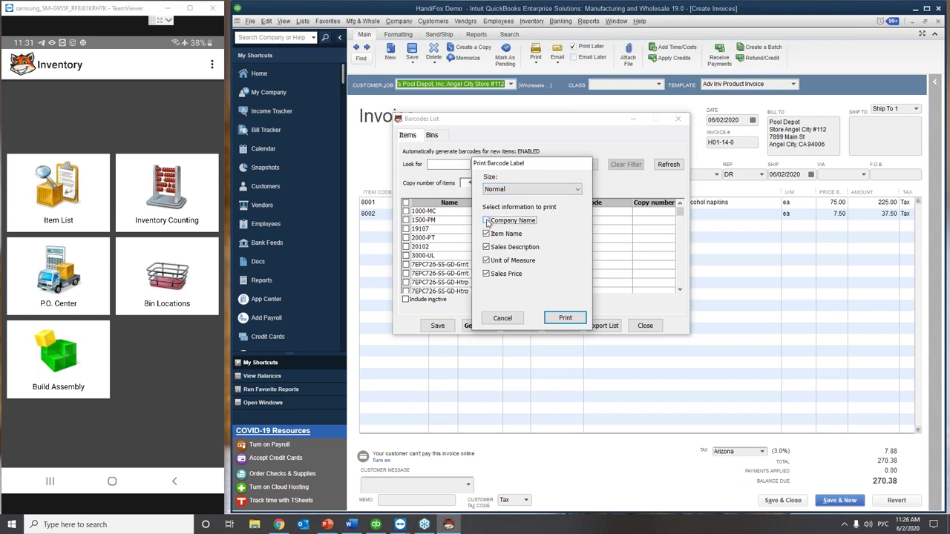
click(517, 190)
click(527, 190)
click(486, 247)
click(565, 318)
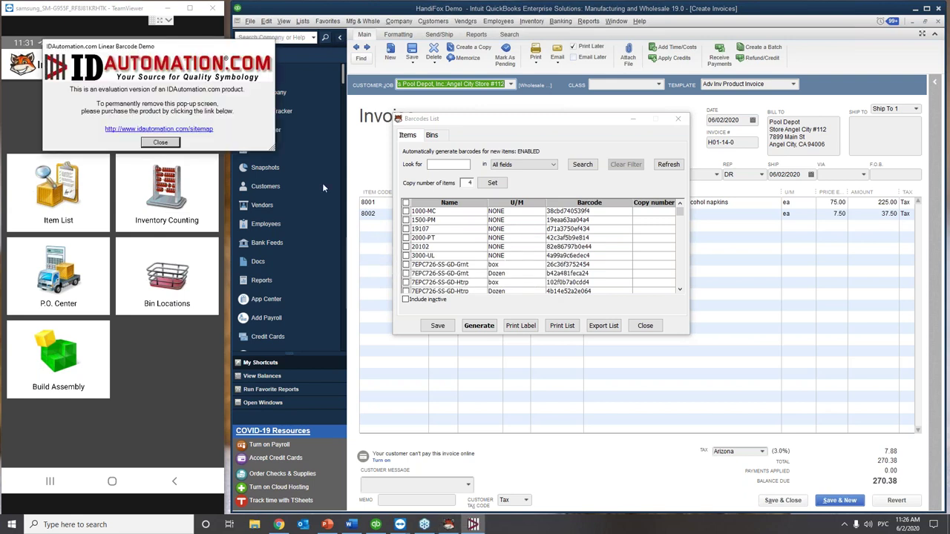
click(162, 143)
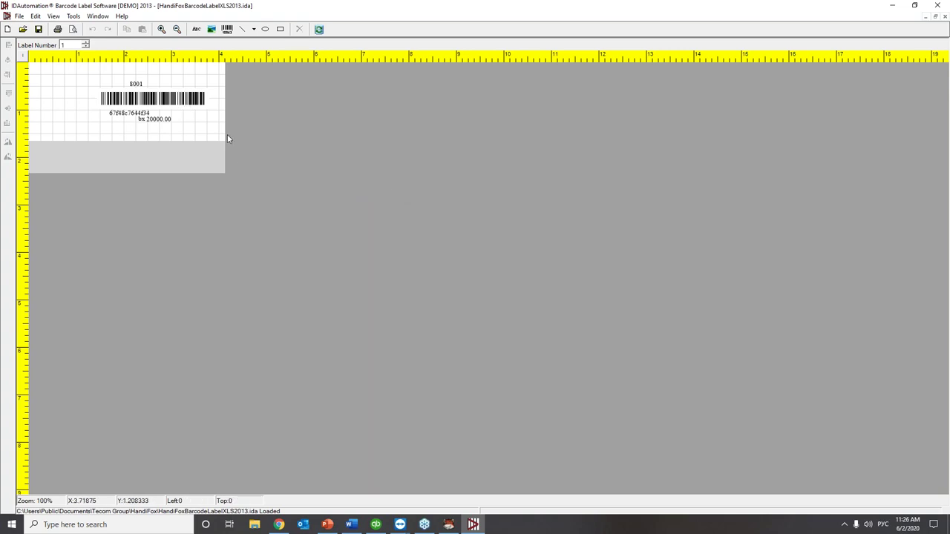
Step: Nudge the barcode slightly left on the 8001 label and show the print preview of the label sheet
click(206, 110)
mouse_move(165, 102)
mouse_down()
mouse_move(153, 99)
mouse_move(163, 102)
mouse_up()
click(182, 123)
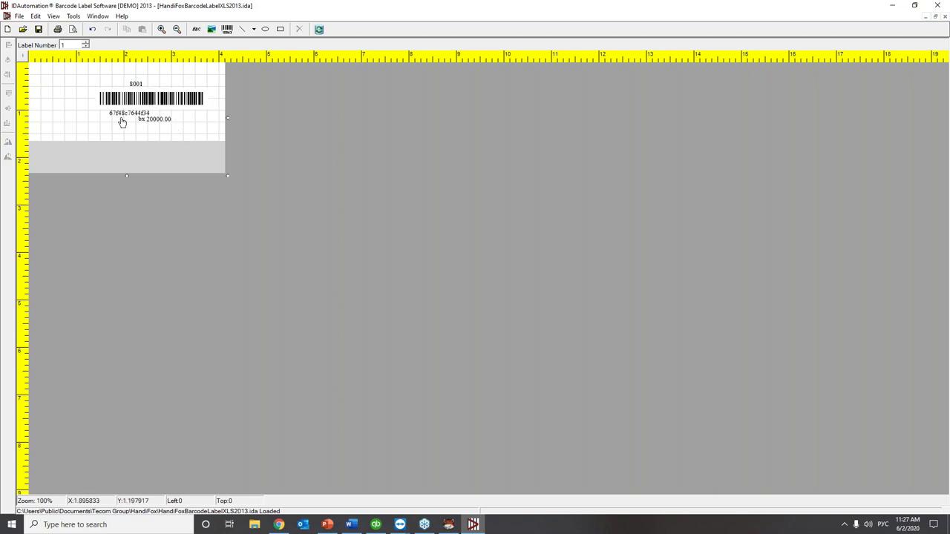
click(73, 29)
click(508, 328)
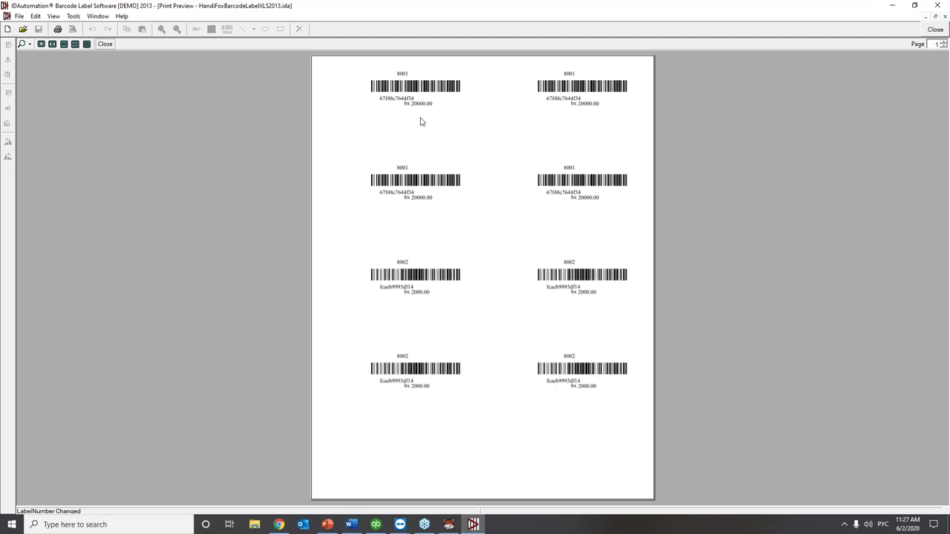
Step: Close the label software and save the changes to HandiFoxBarcodeLabelXLS2013.ida
click(940, 6)
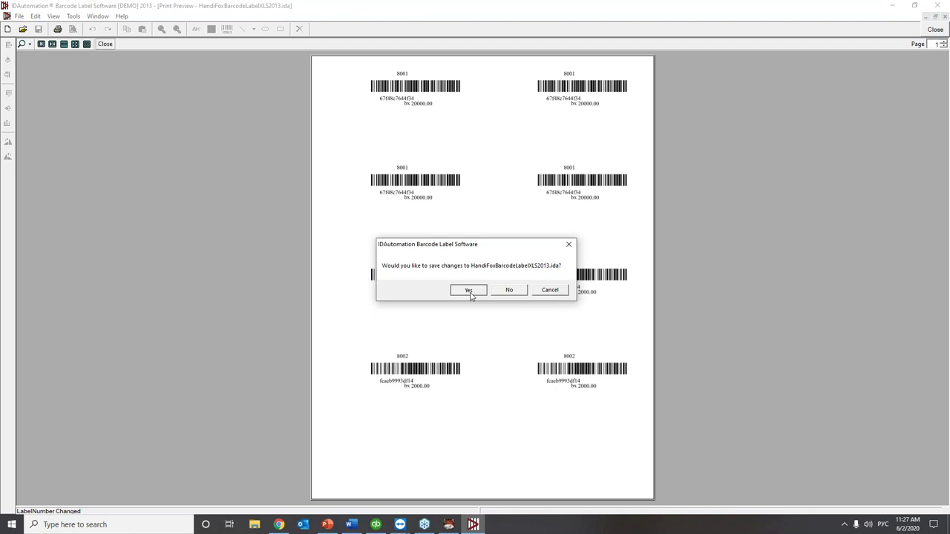
click(469, 293)
key(alt+Tab)
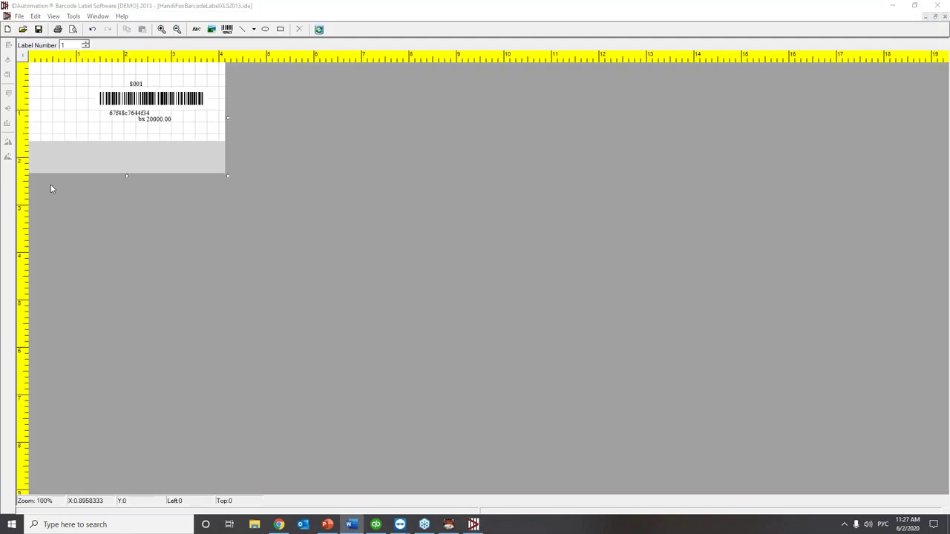
Step: Switch to the HandiFox webinar presentation in PowerPoint and go through its slides up to the three editions
click(327, 525)
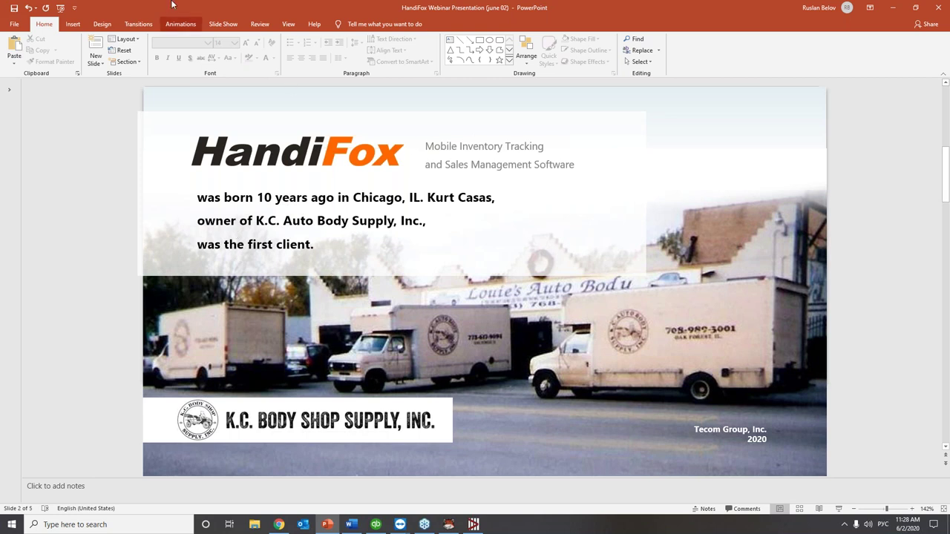
click(60, 7)
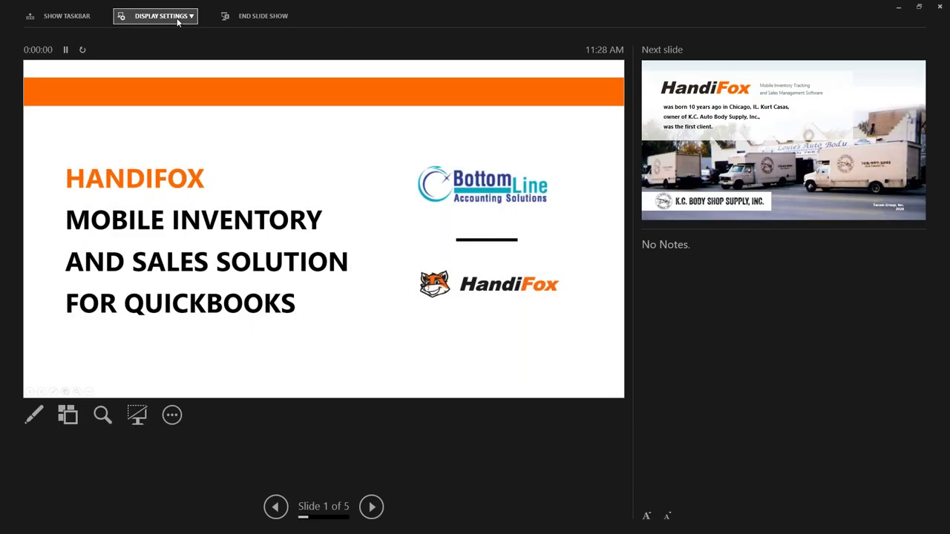
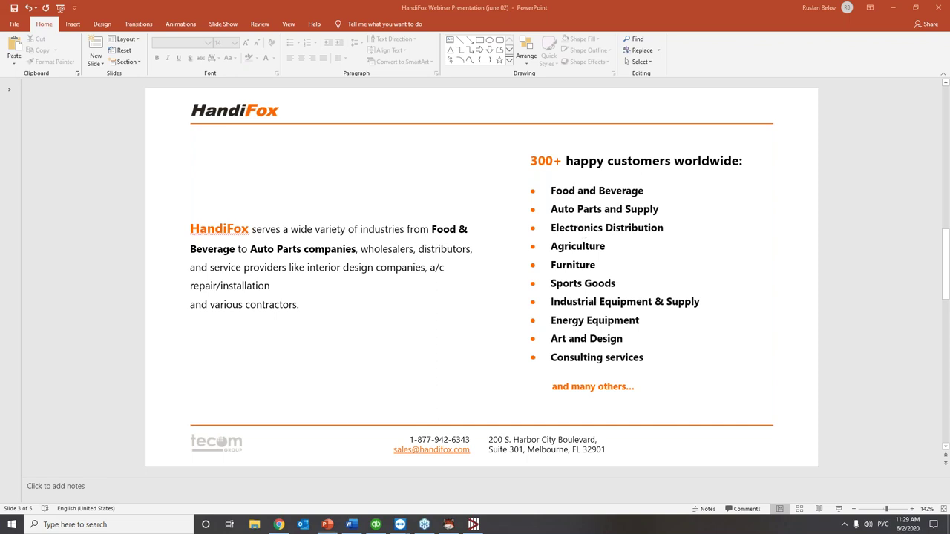
scroll(414, 240, down, 1)
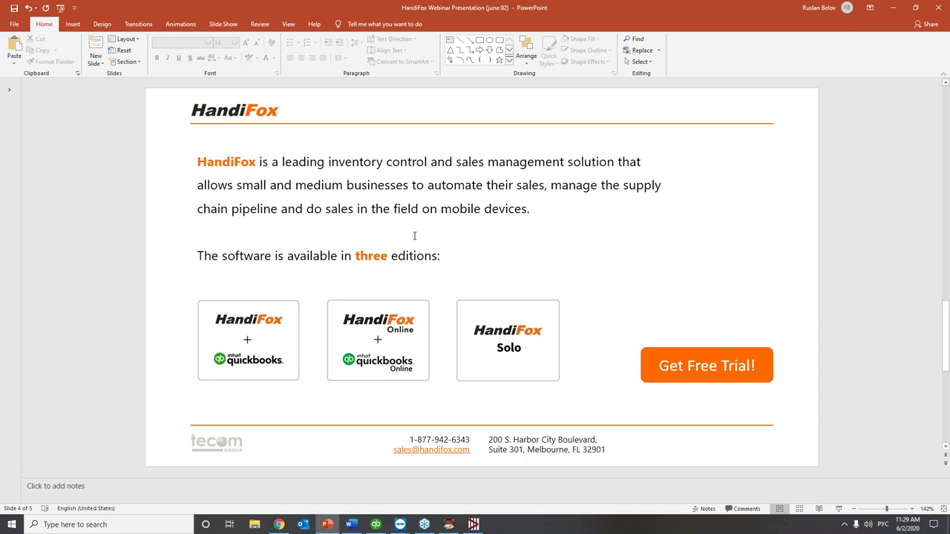
Step: Open the Get Free Trial link from the slide to view the sign-up form, and minimize the browser
click(351, 525)
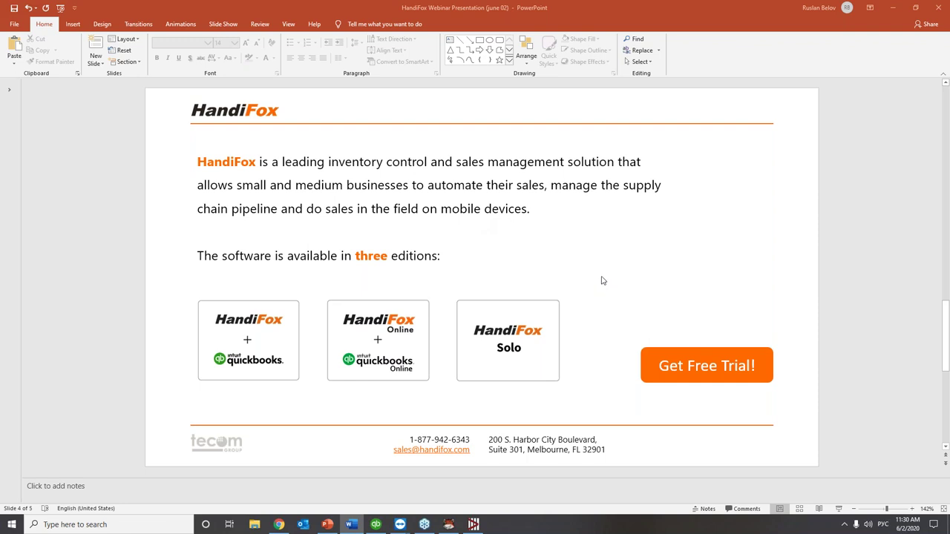
ctrl+click(716, 369)
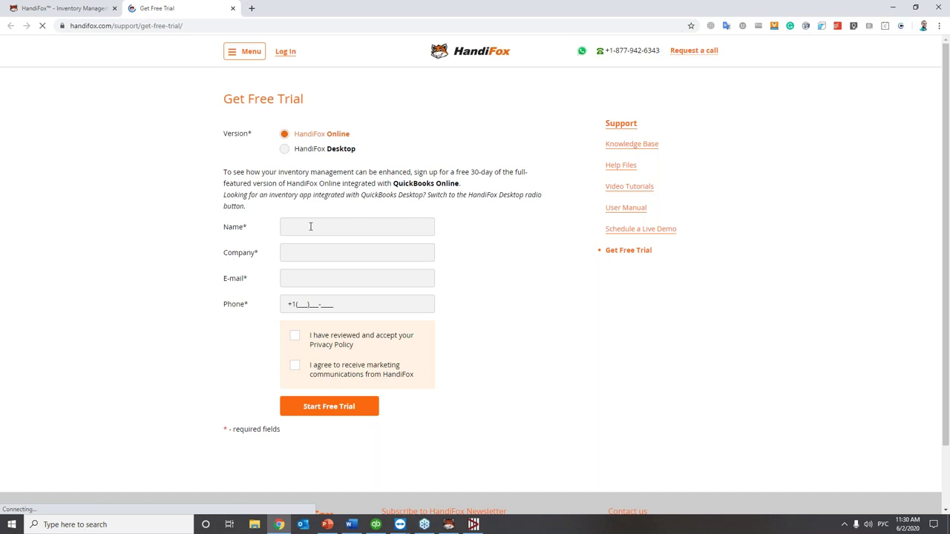
click(892, 7)
Step: Show the Contact Information slide and return to the slide with the three HandiFox editions
scroll(581, 272, down, 1)
click(583, 272)
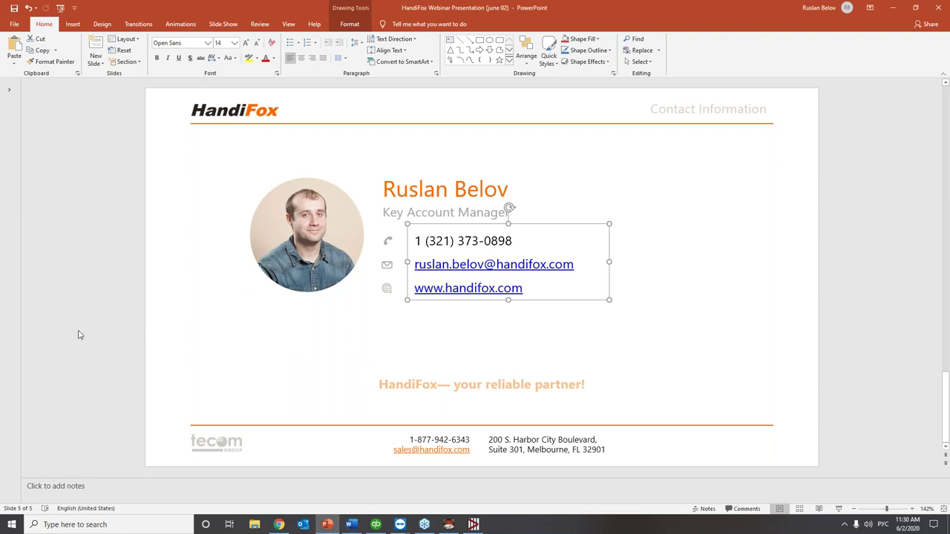
key(alt+Tab)
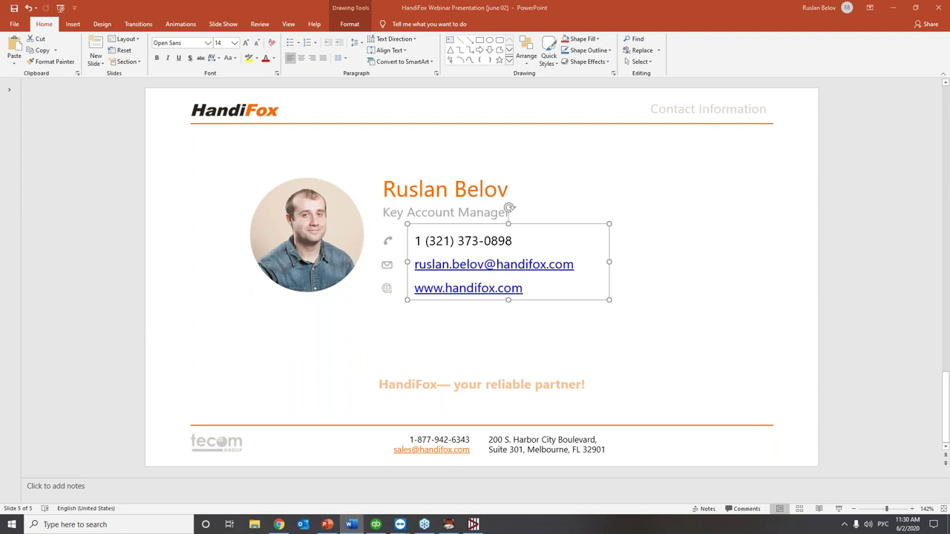
click(318, 328)
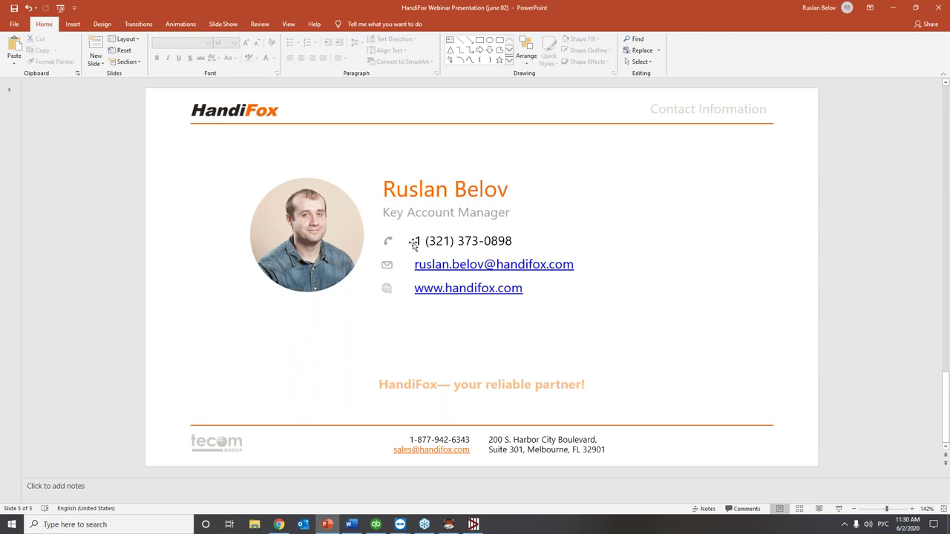
ctrl+click(575, 266)
scroll(583, 356, up, 1)
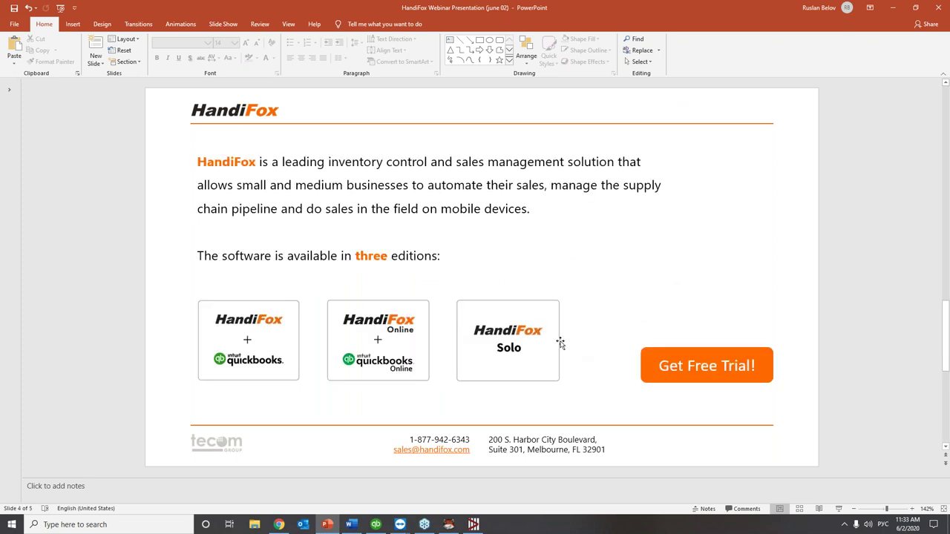